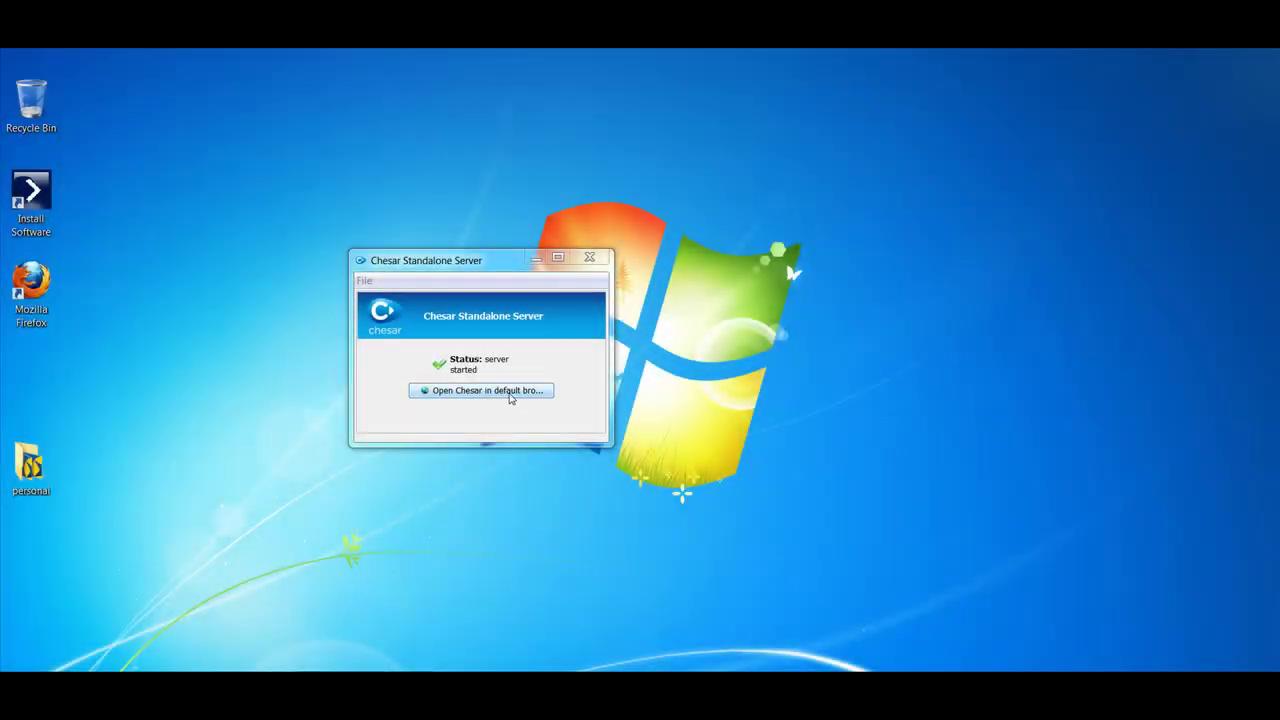
# Launch Chesar in the browser and log in as admin with the account password.
pyautogui.click(510, 397)
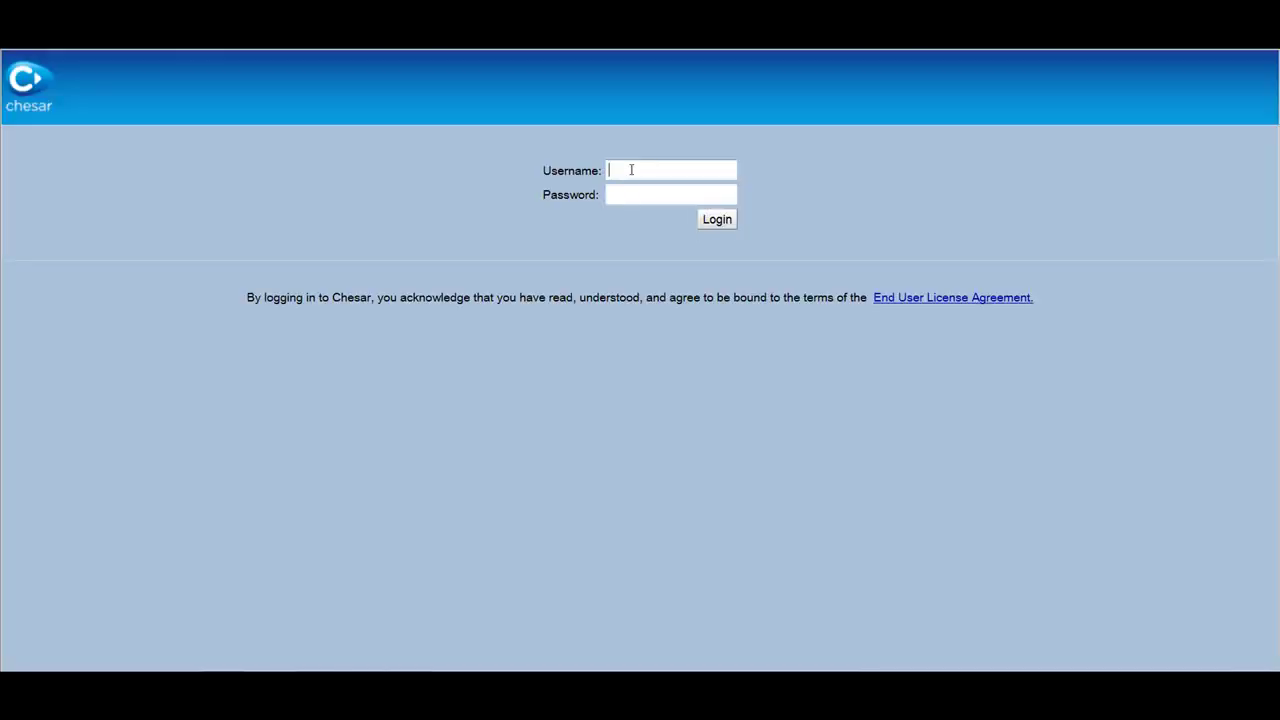
pyautogui.click(631, 170)
pyautogui.write('admin')
pyautogui.press('Tab')
pyautogui.write('••••')
pyautogui.press('Return')
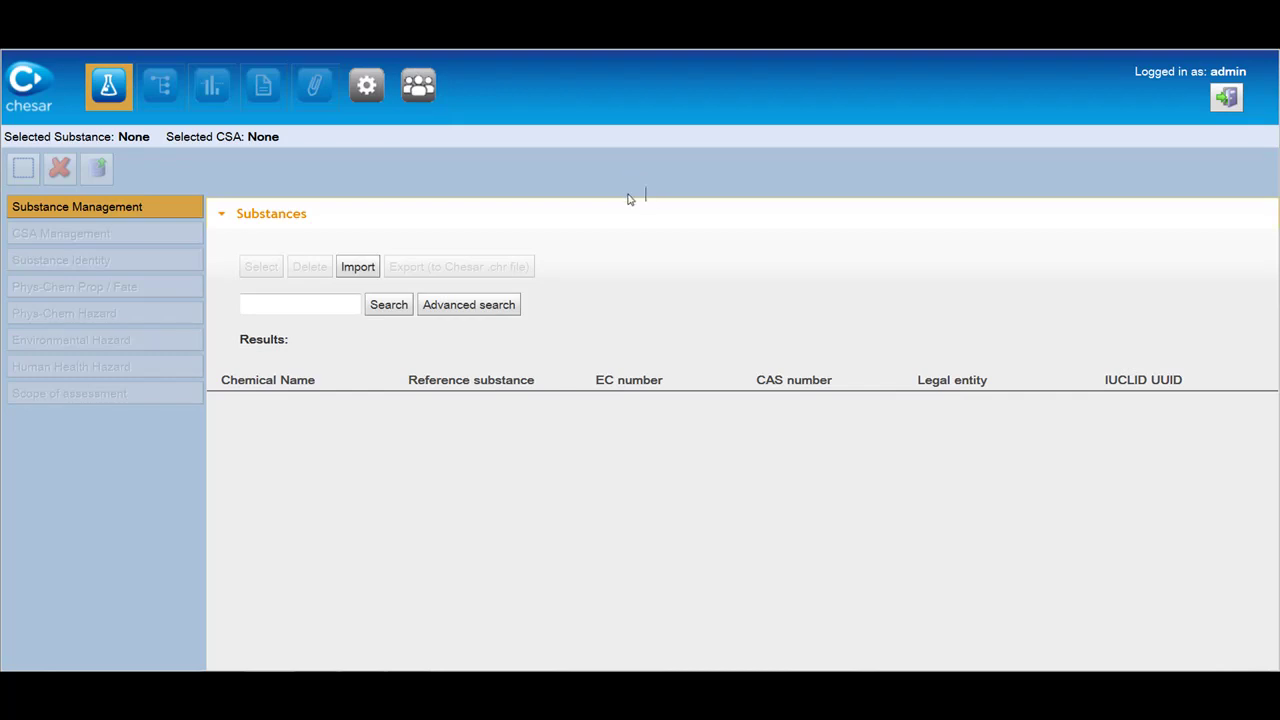
# Check the single user account, then search substances and select ECHA substance (CAS 11111-11-1).
pyautogui.click(420, 90)
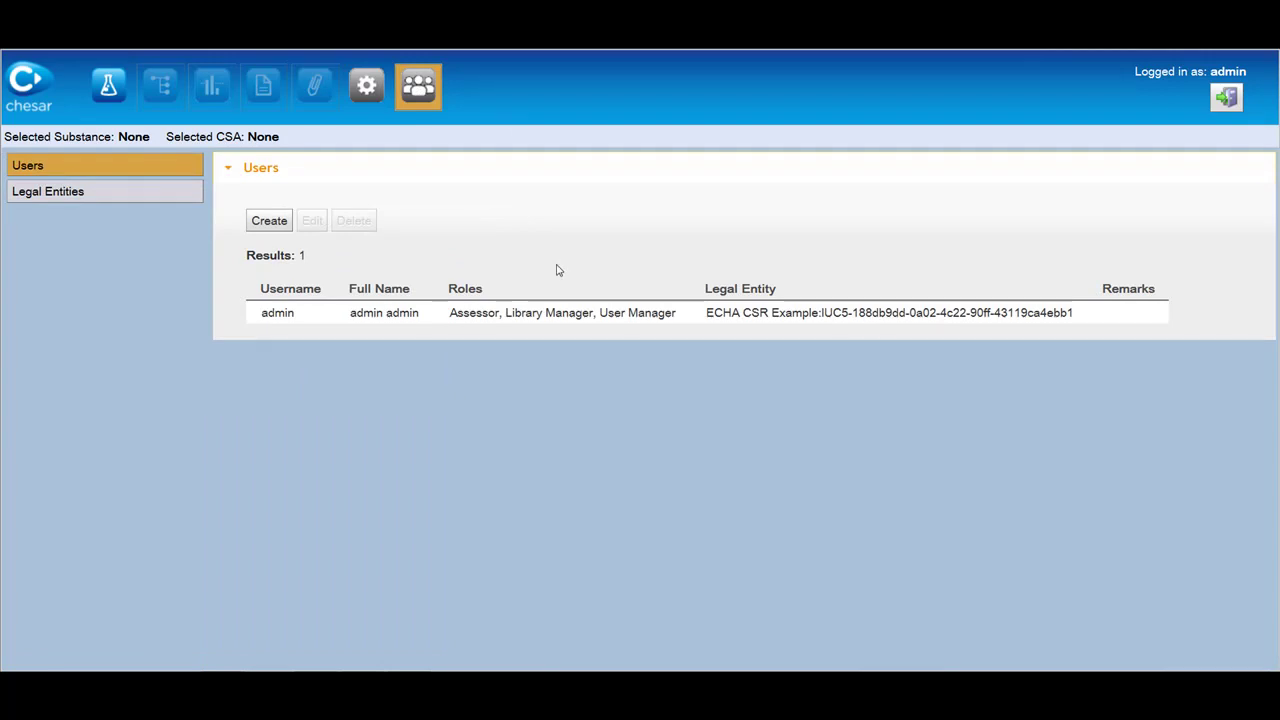
pyautogui.click(540, 313)
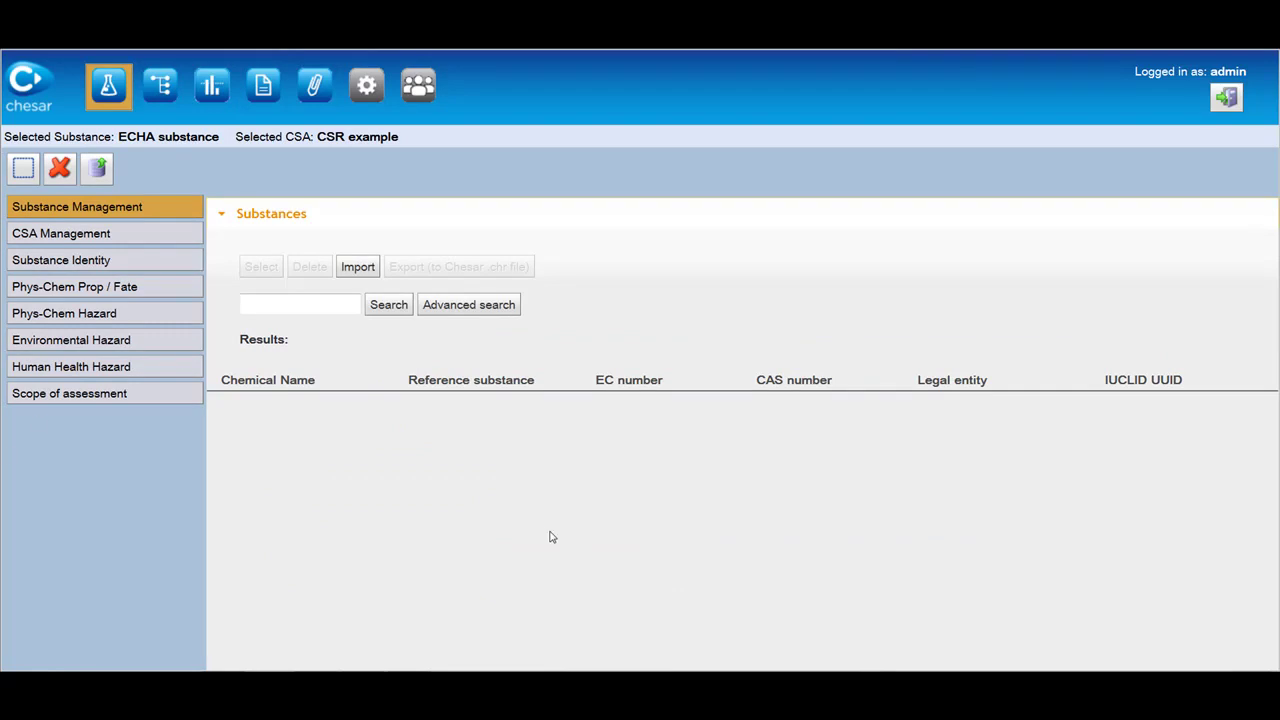
pyautogui.click(398, 315)
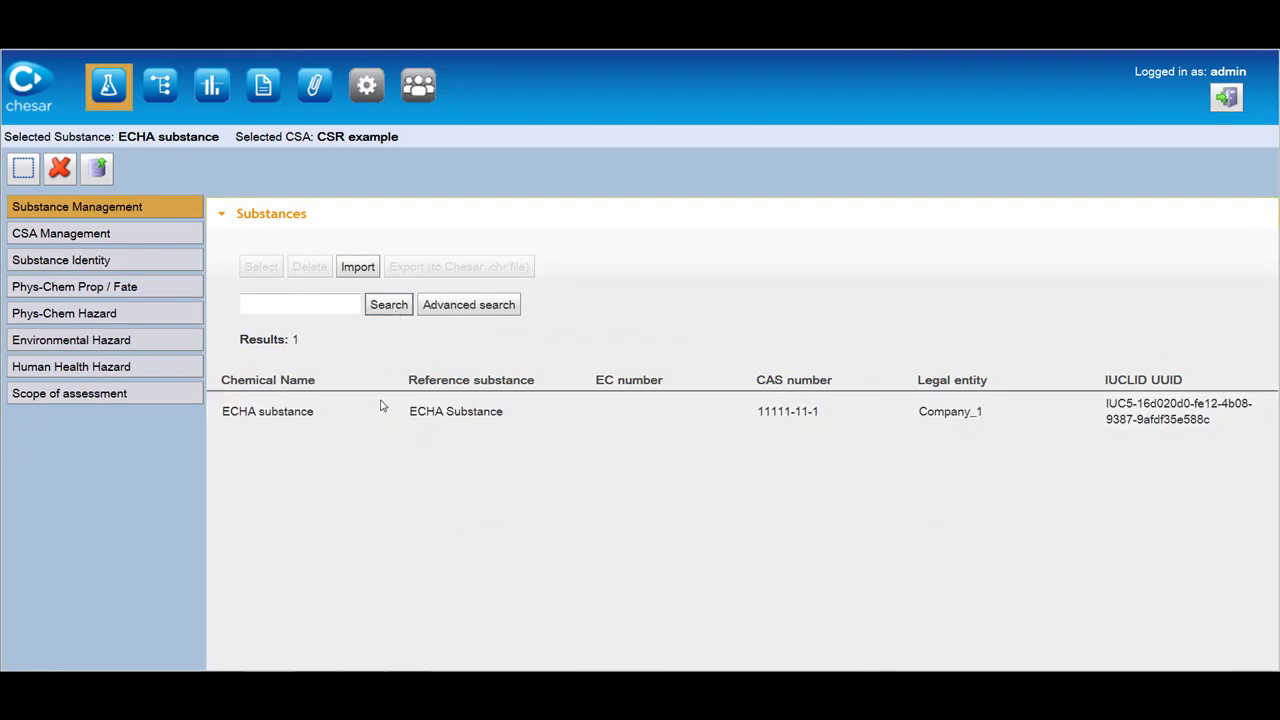
pyautogui.click(381, 418)
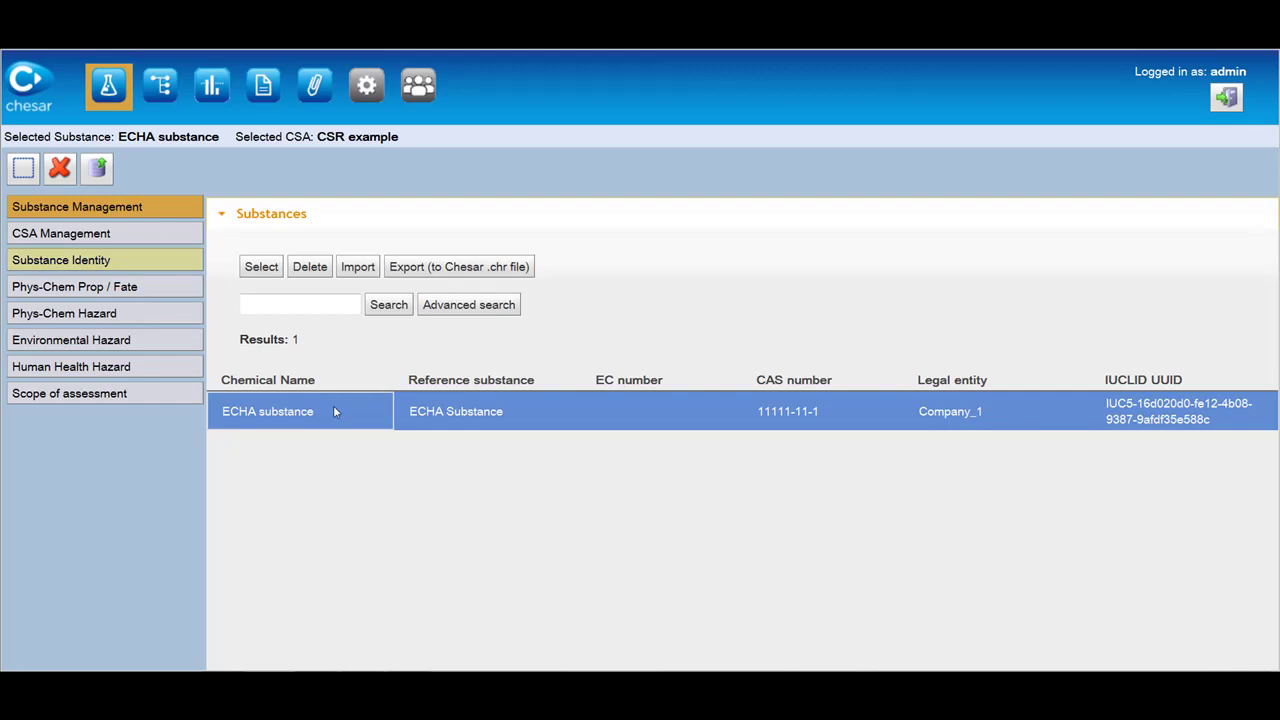
# Browse identity, phys-chem/fate, phys-chem, environmental and human health hazards, ending on scope of assessment.
pyautogui.click(173, 271)
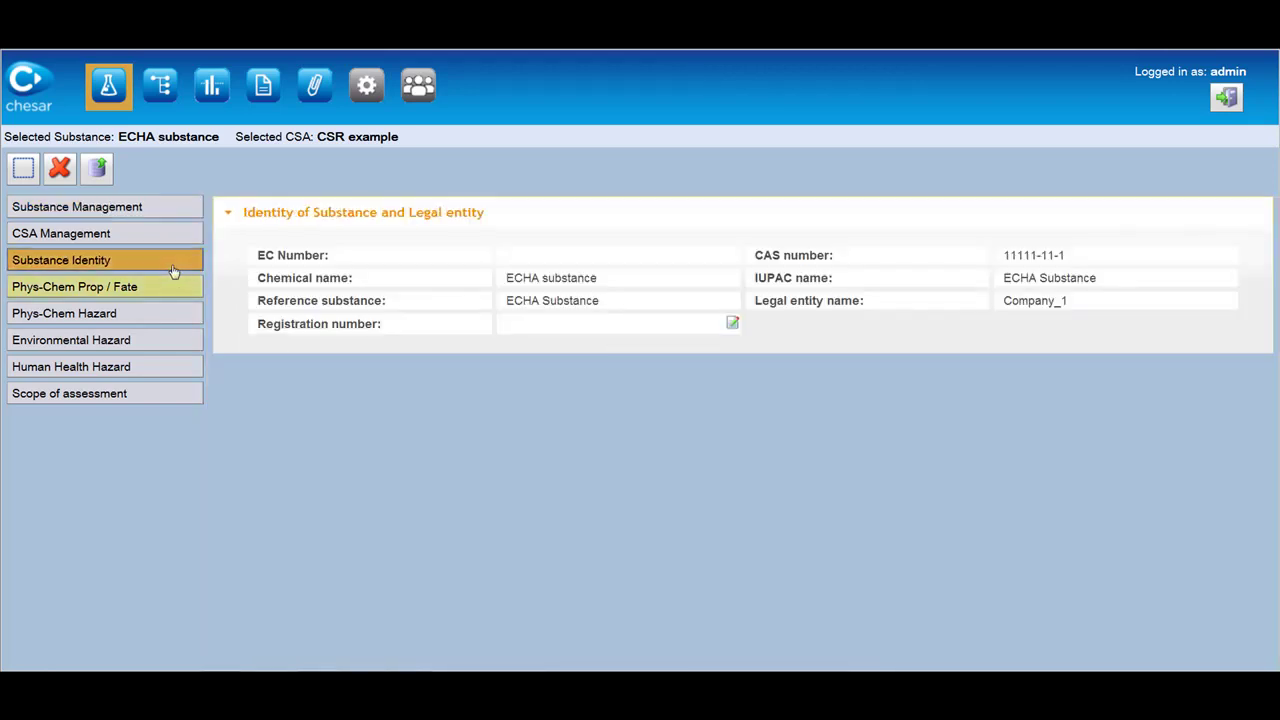
pyautogui.click(173, 290)
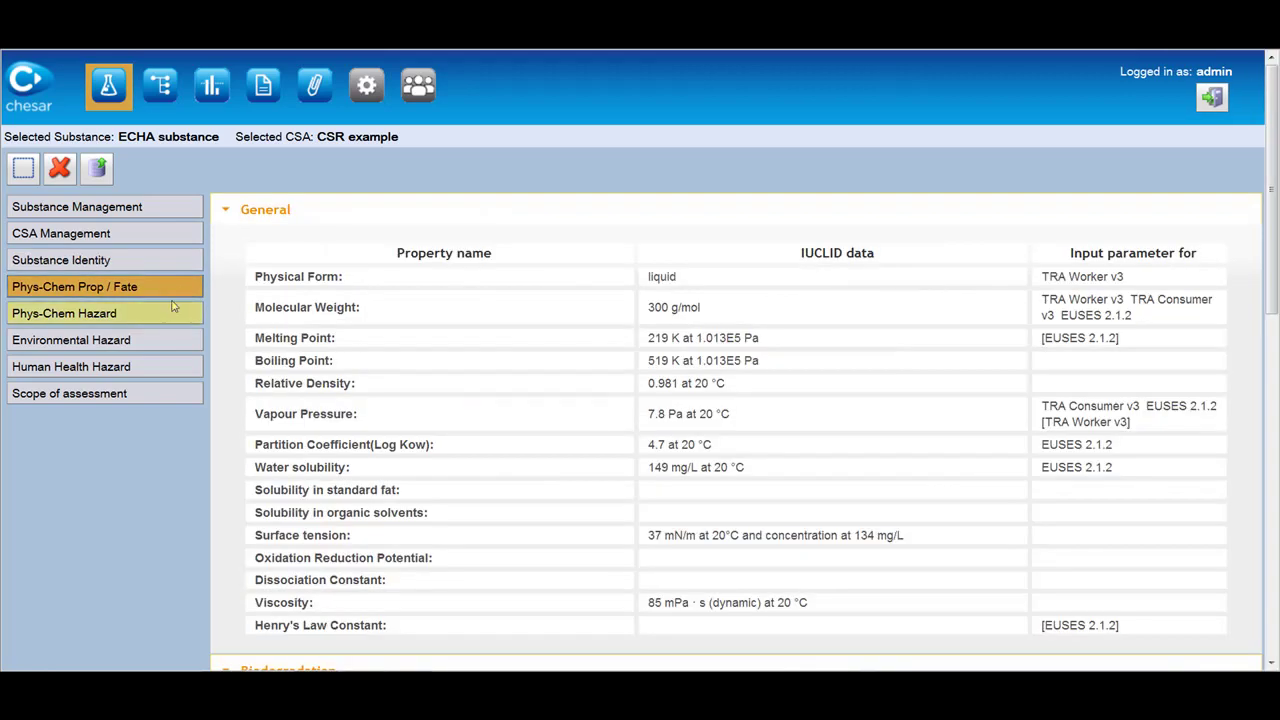
pyautogui.click(173, 318)
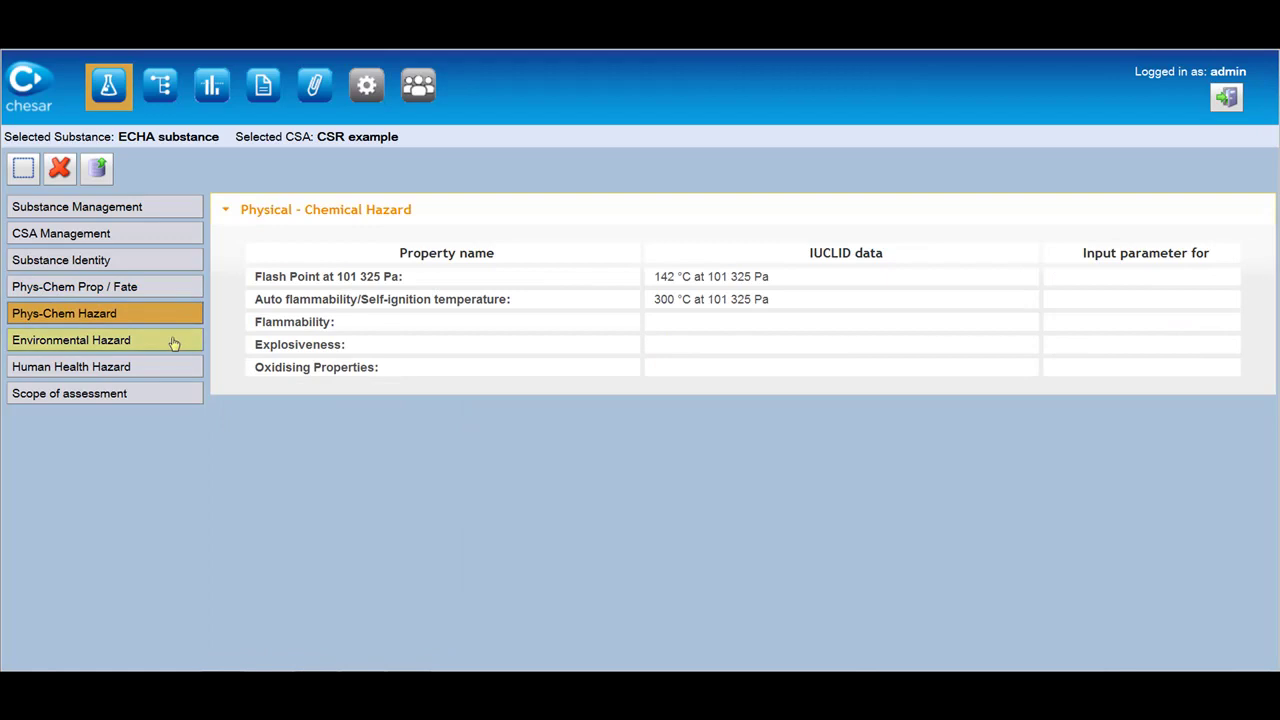
pyautogui.click(173, 343)
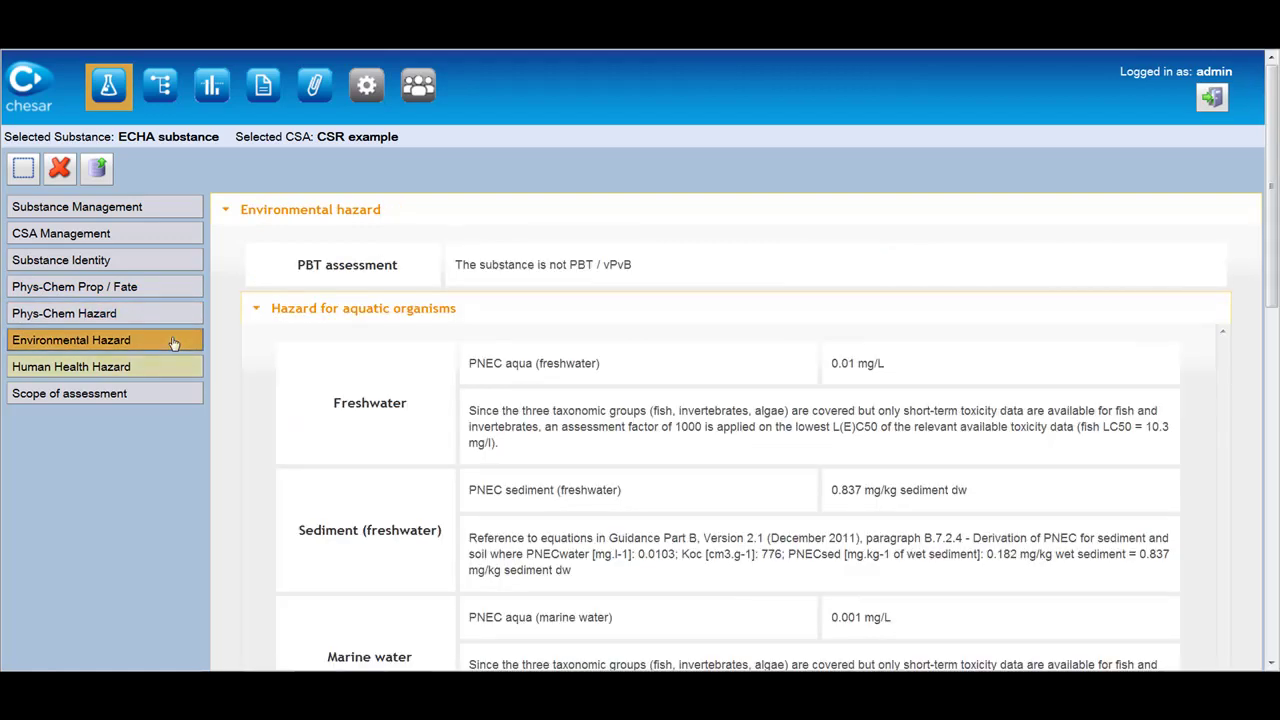
pyautogui.click(167, 368)
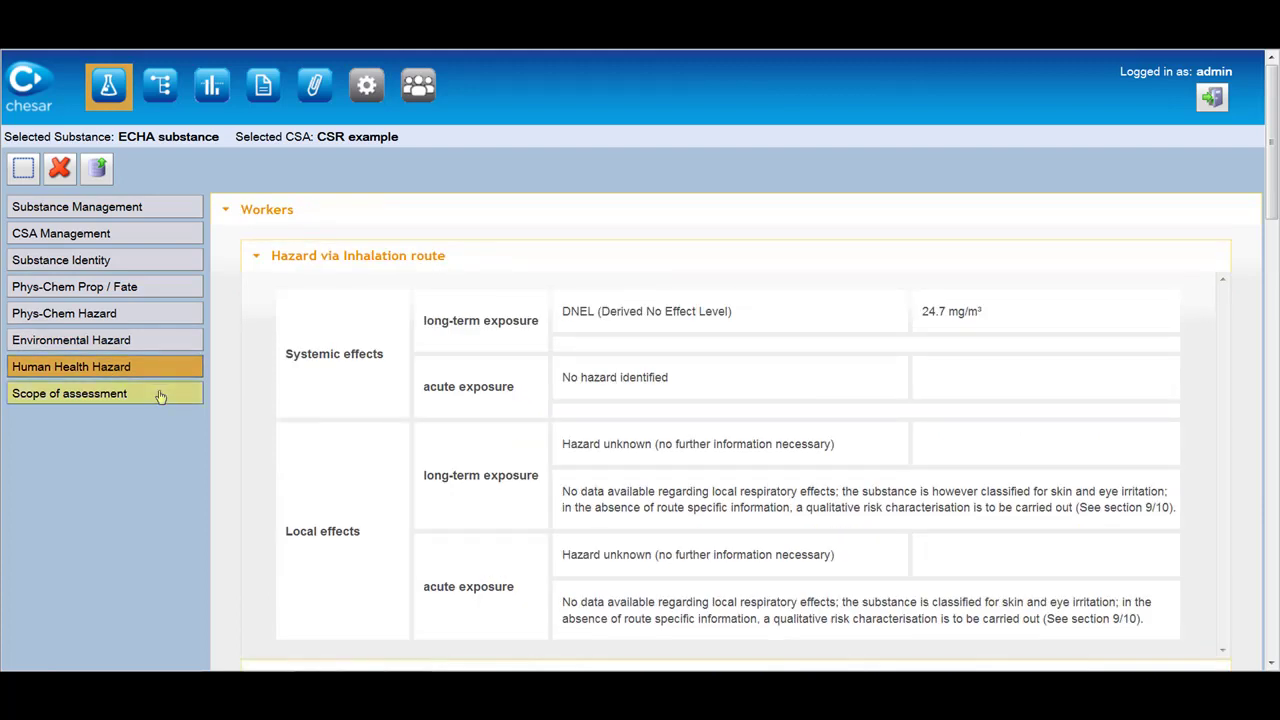
pyautogui.click(160, 396)
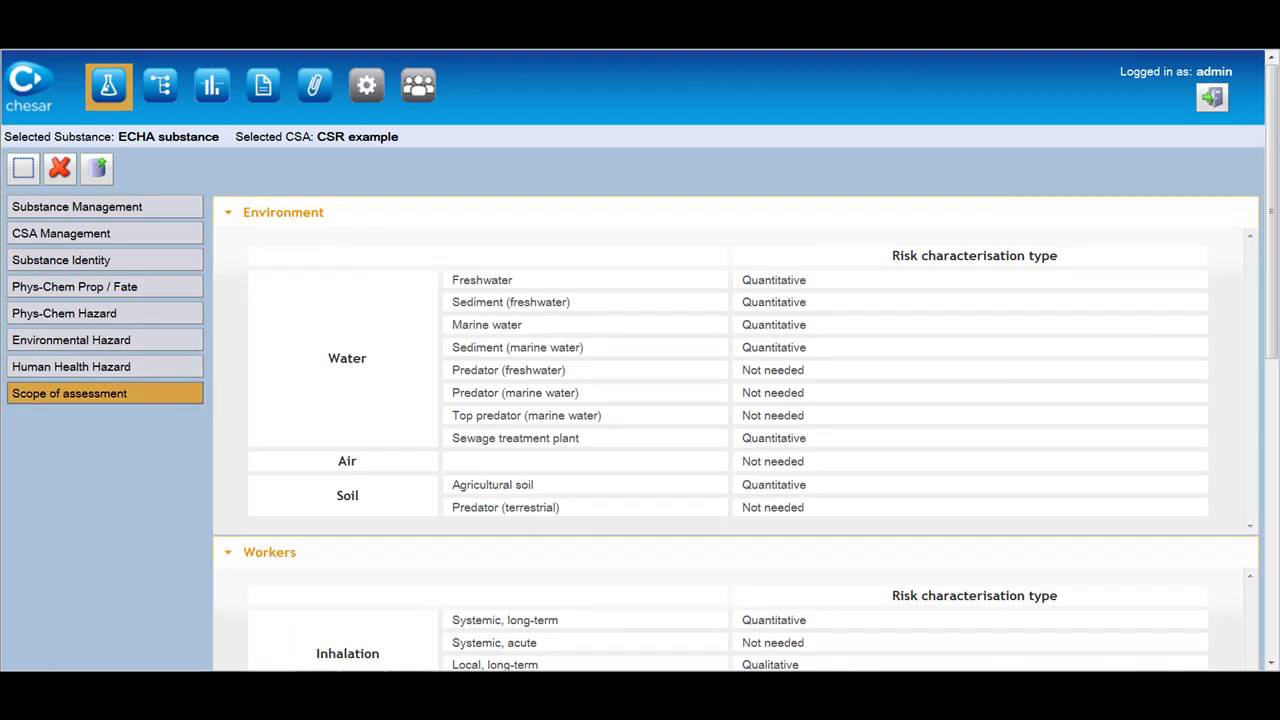
# Expand the whole use tree and view ERC 1 and the Manuf use at 320 tonnes/year.
pyautogui.click(161, 88)
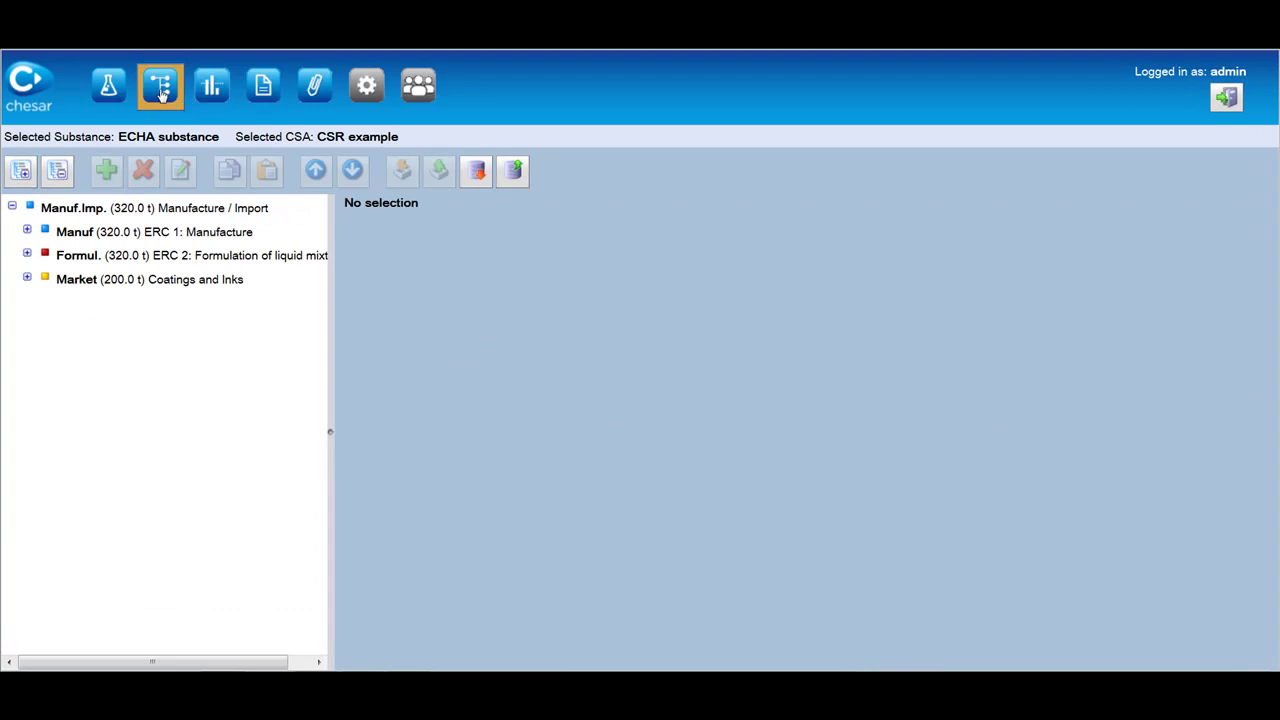
pyautogui.click(20, 174)
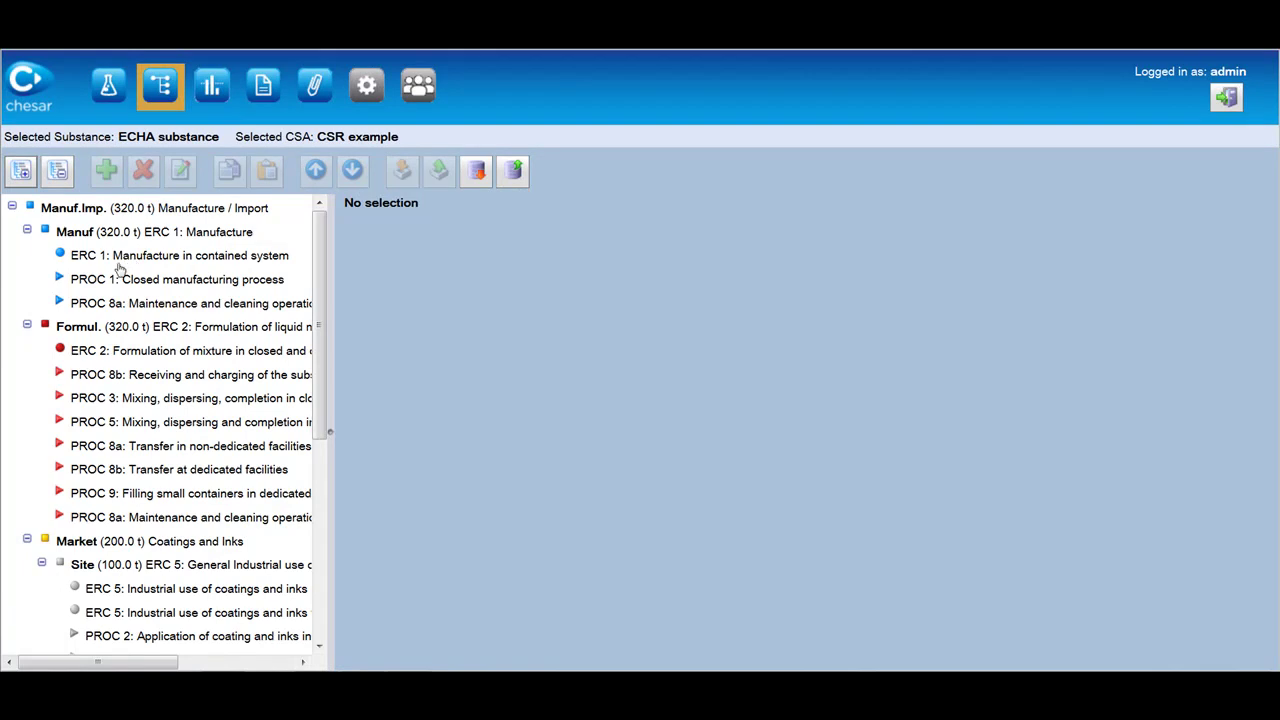
pyautogui.click(114, 258)
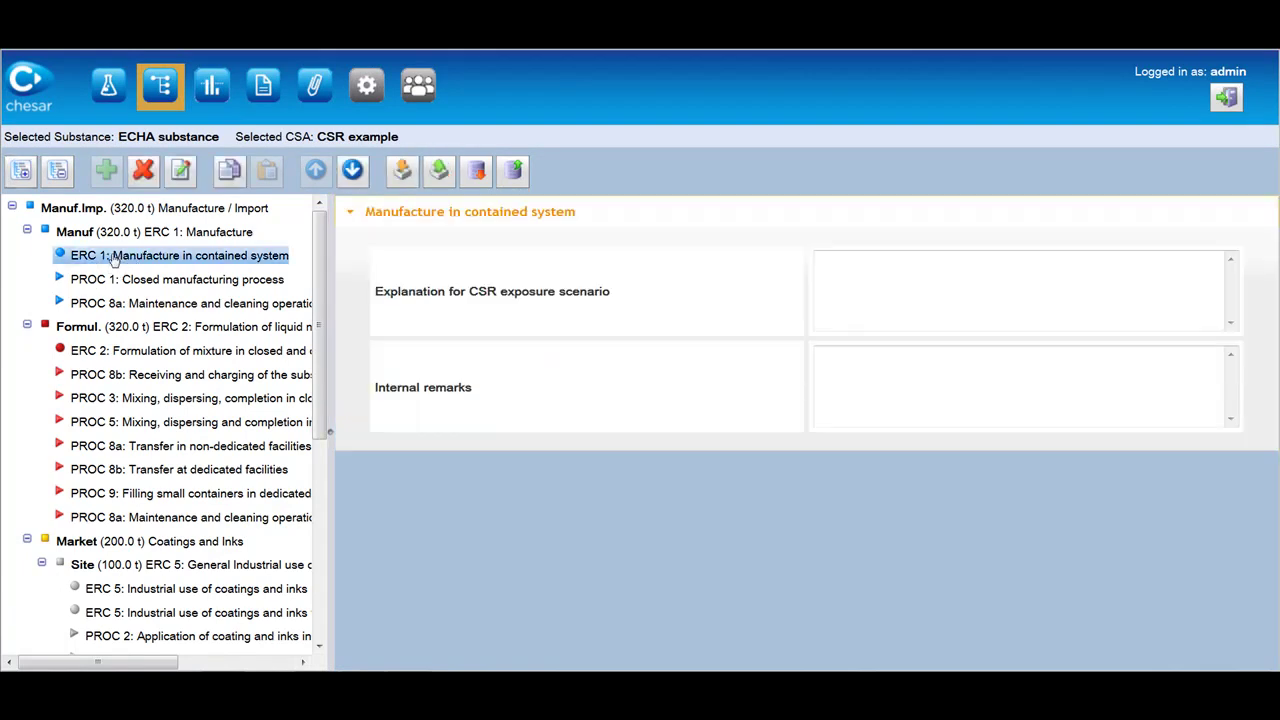
pyautogui.click(119, 233)
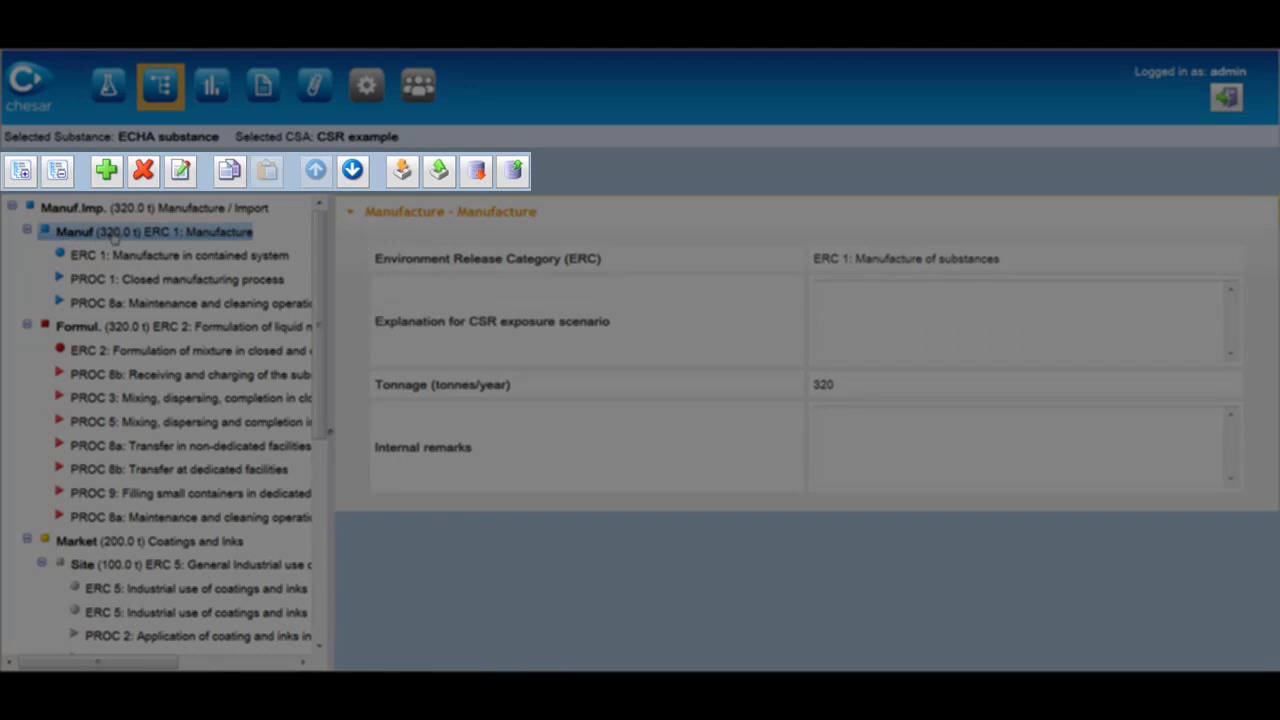
pyautogui.rightClick(113, 232)
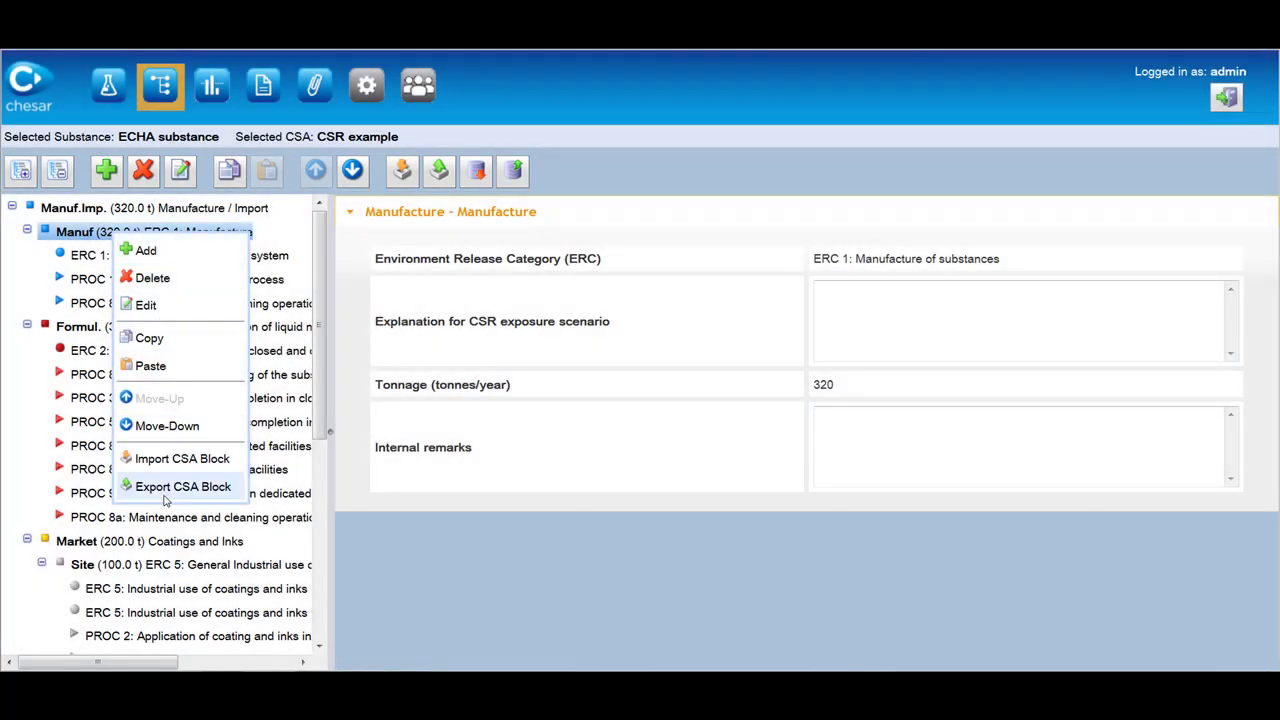
pyautogui.click(170, 258)
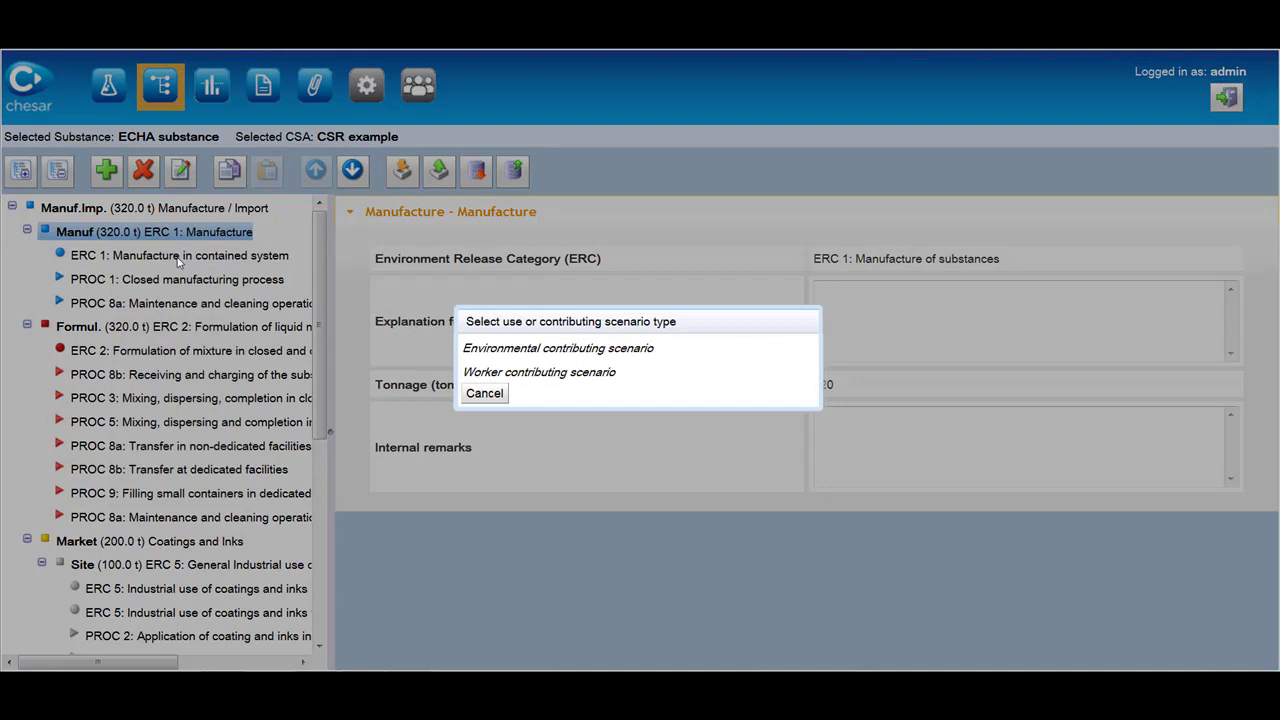
pyautogui.click(484, 393)
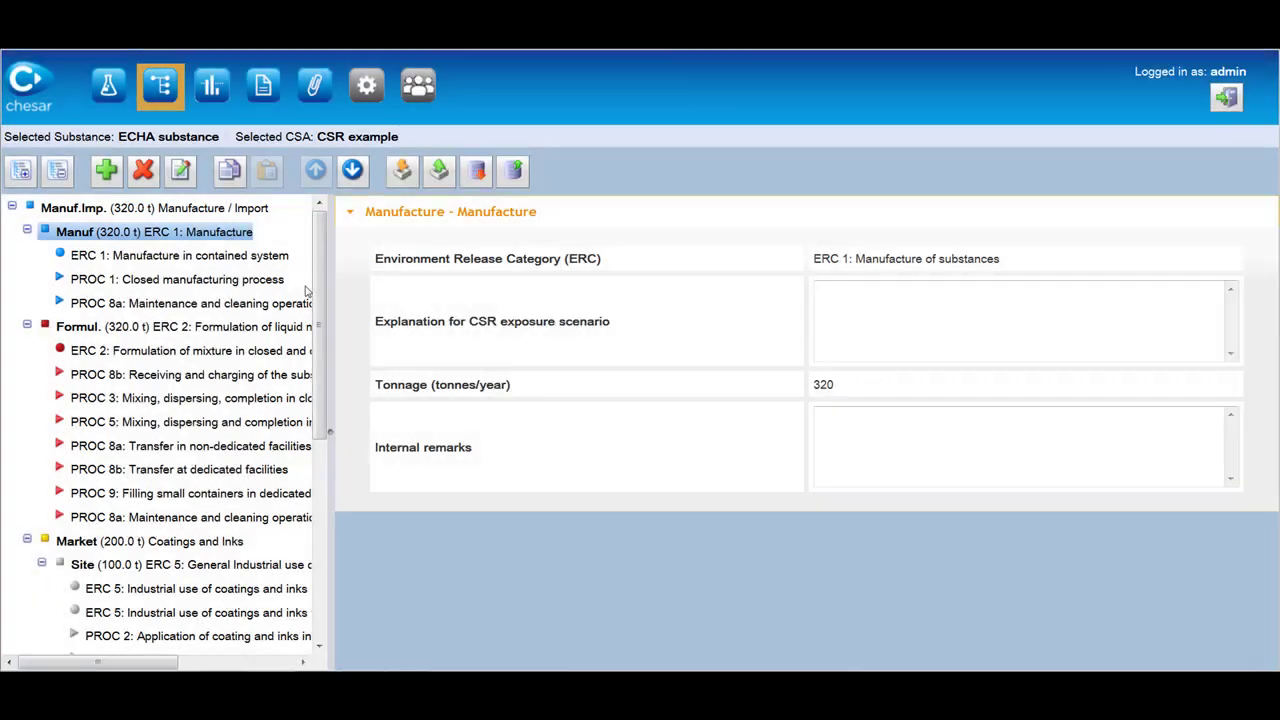
pyautogui.rightClick(155, 210)
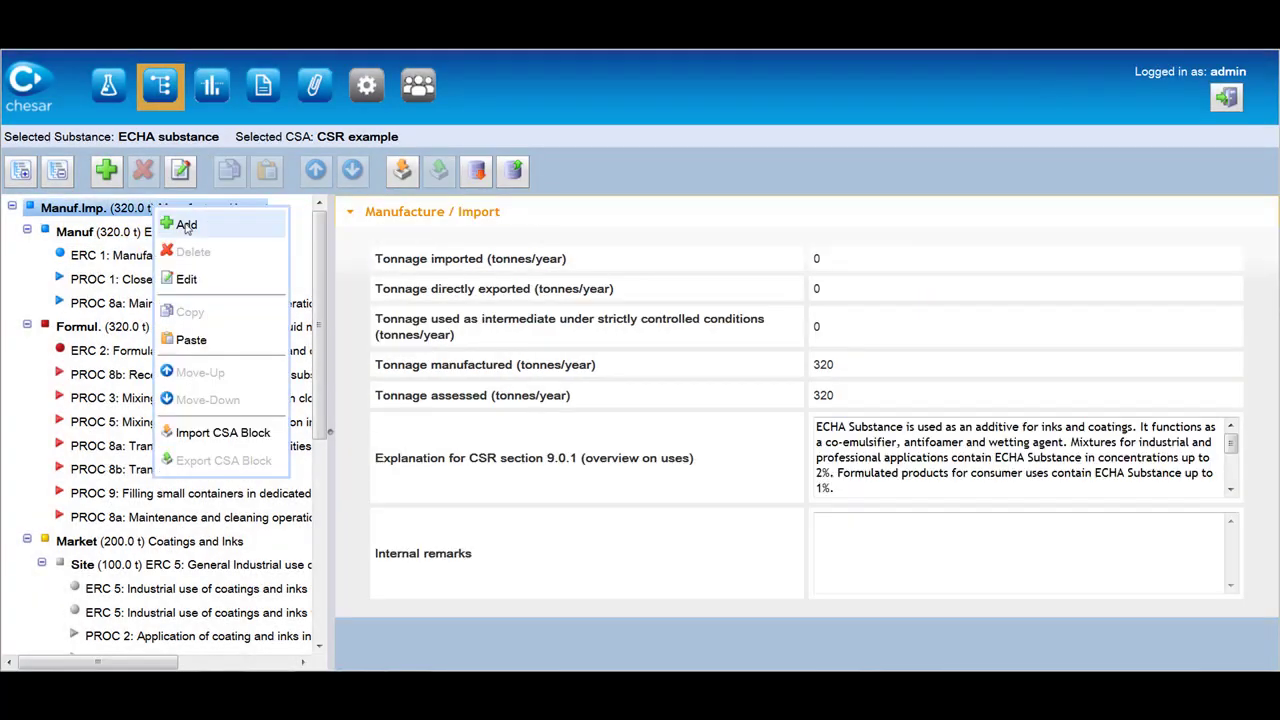
pyautogui.click(187, 228)
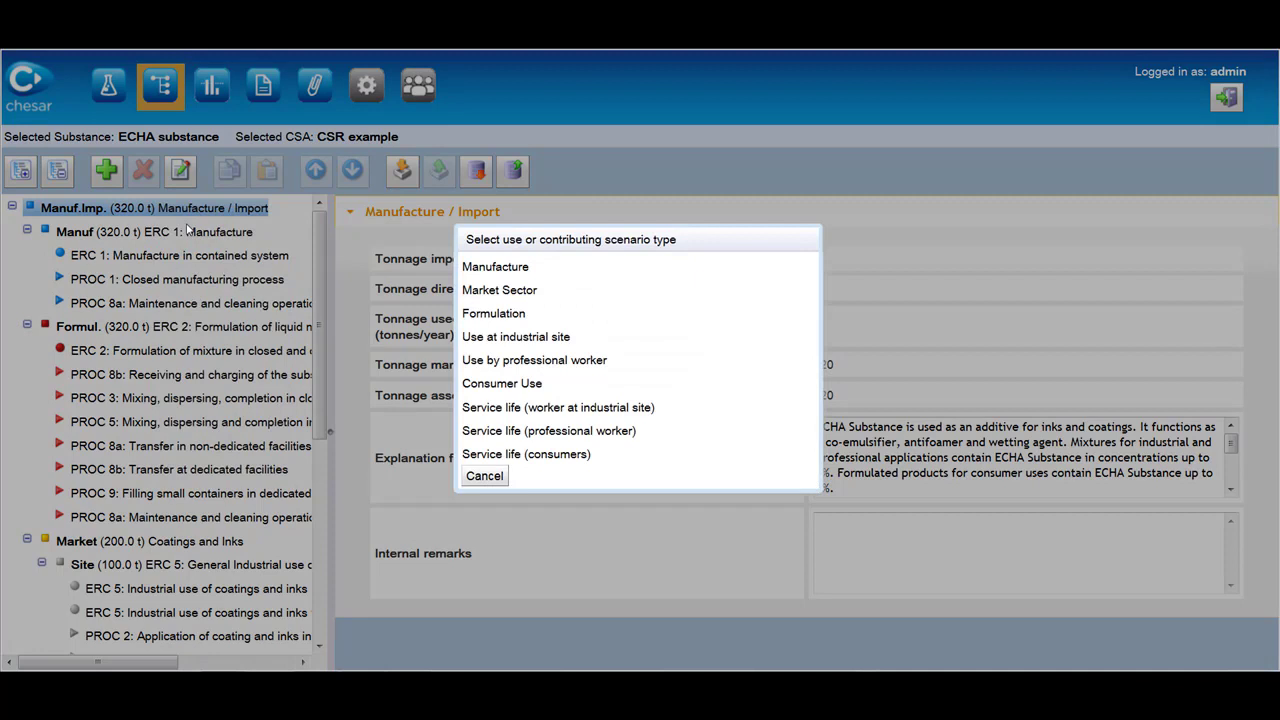
pyautogui.click(482, 477)
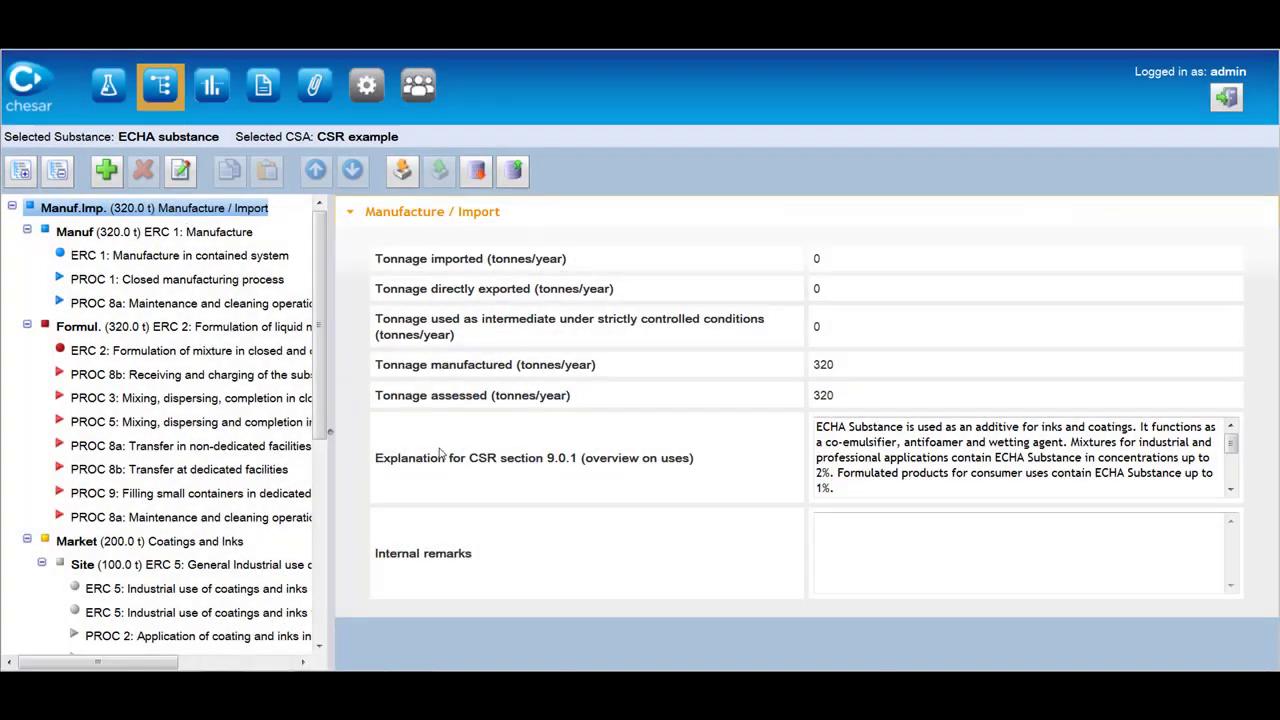
pyautogui.rightClick(224, 216)
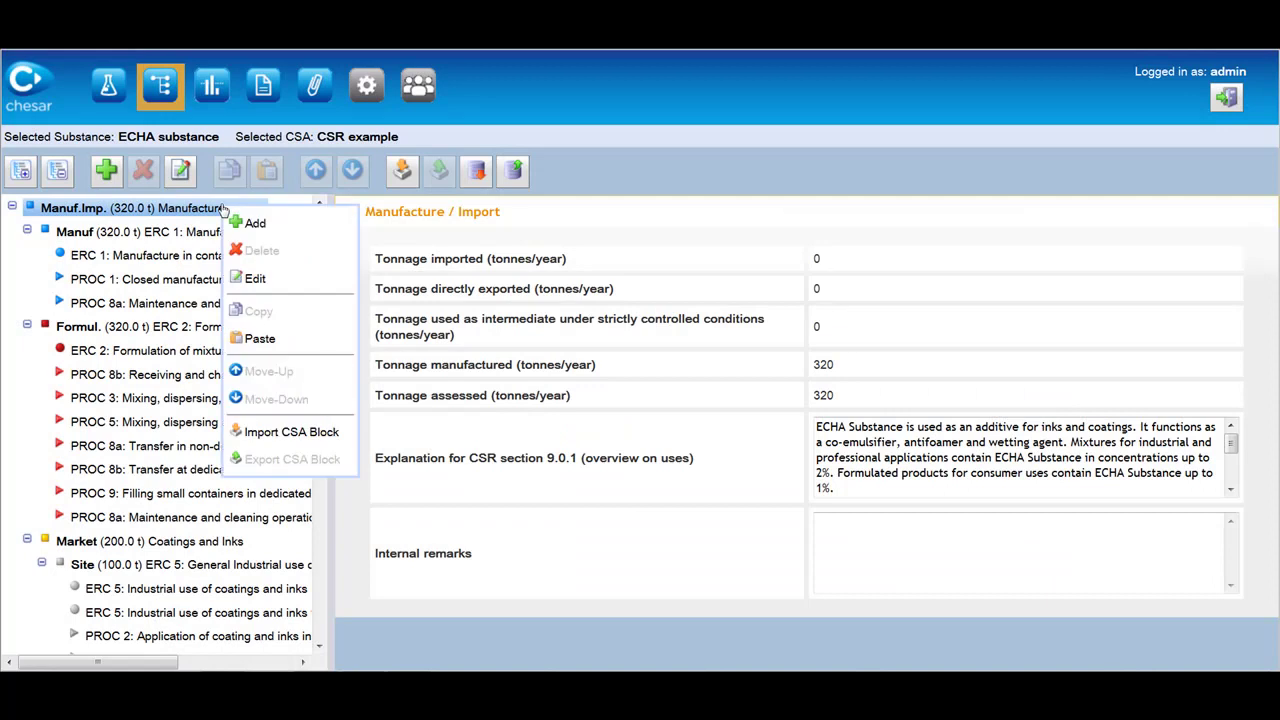
pyautogui.click(255, 279)
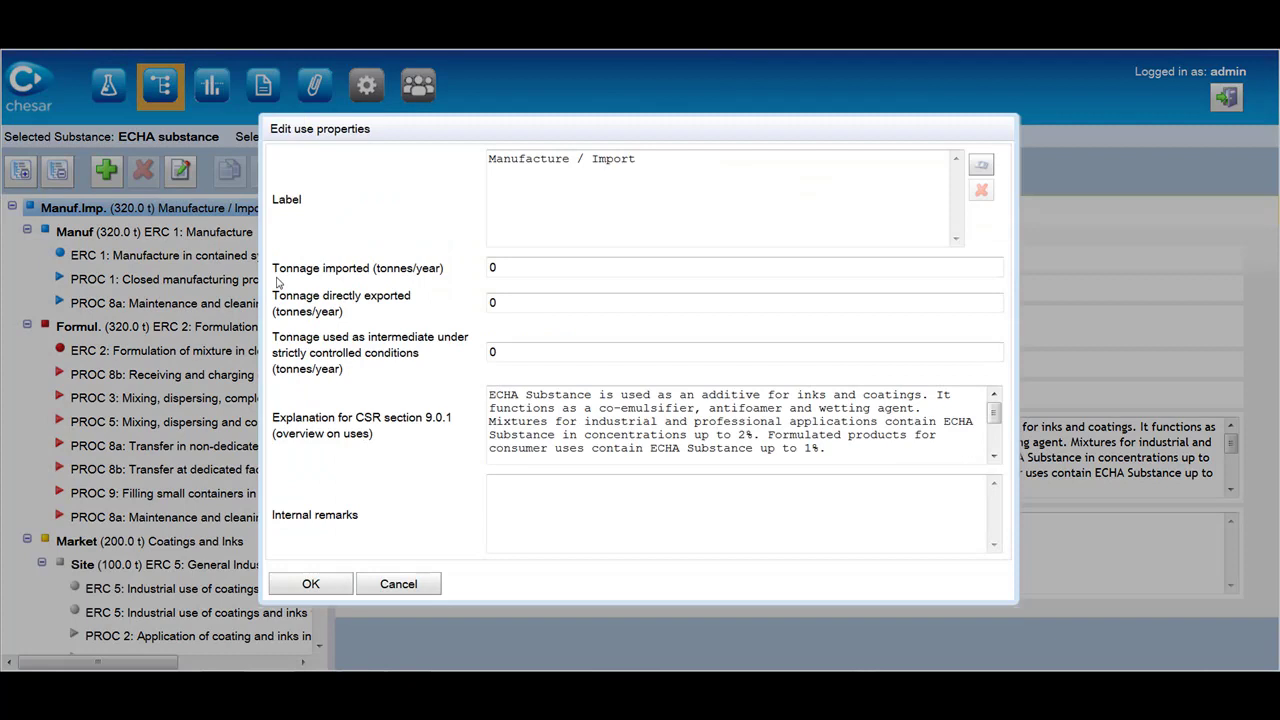
pyautogui.moveTo(490, 131); pyautogui.dragTo(618, 134)
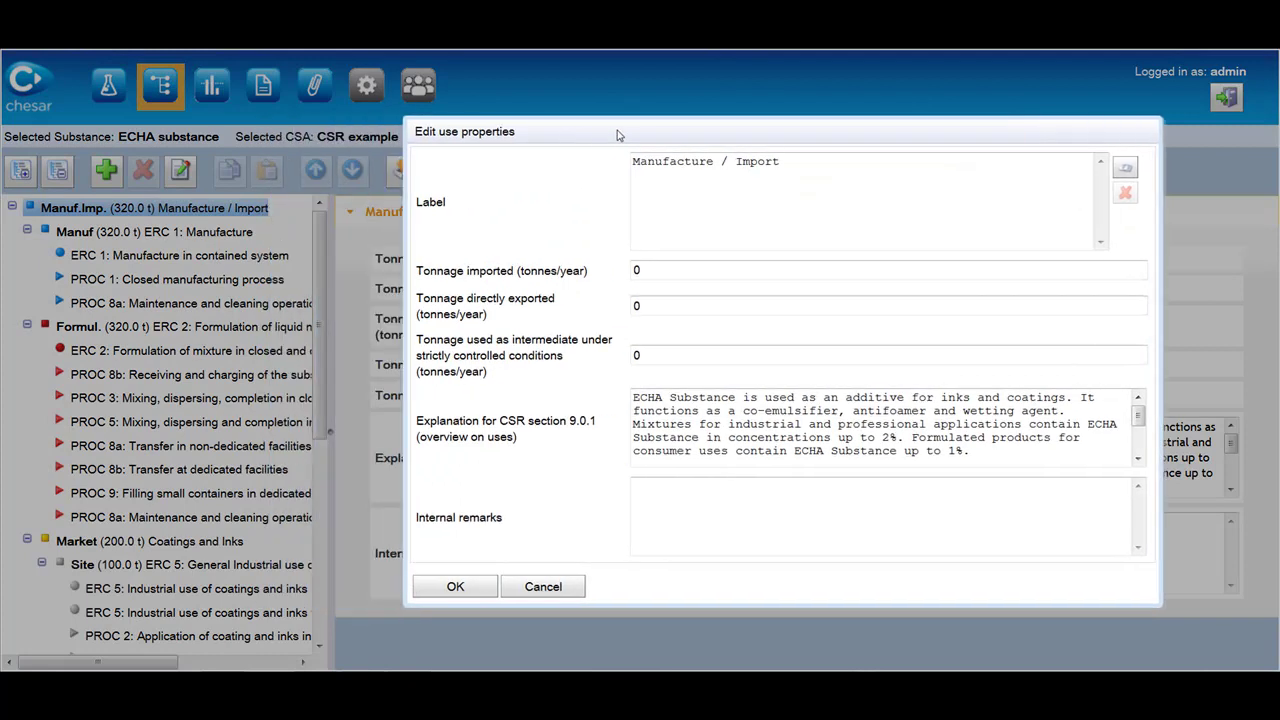
pyautogui.click(543, 587)
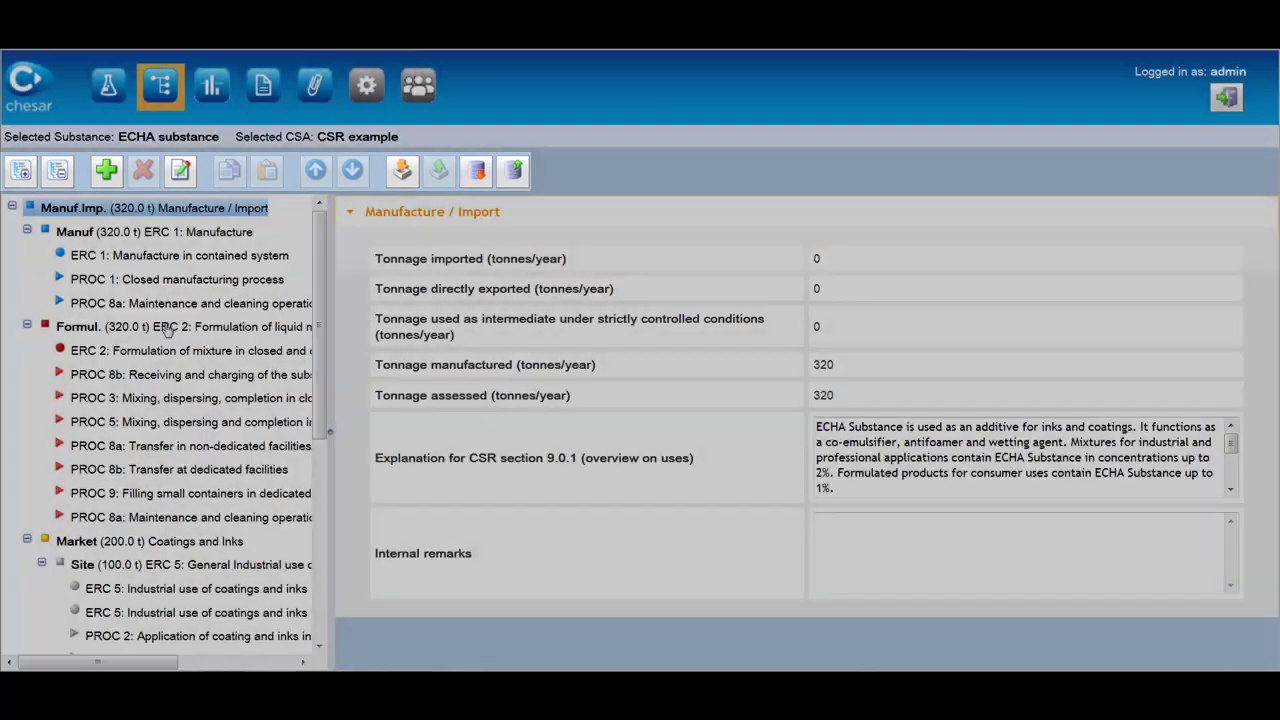
# Show the Formul. use (ERC 2, 320 tonnes/year) and switch to the Assessment view.
pyautogui.click(166, 328)
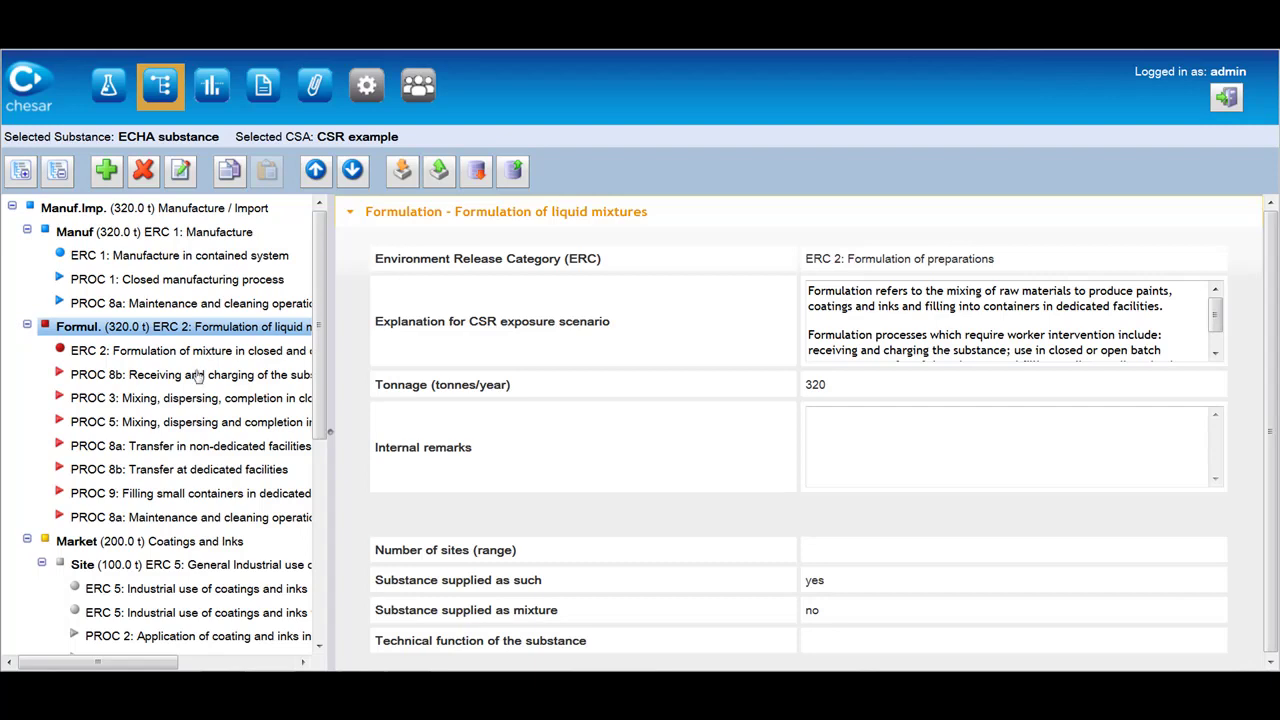
pyautogui.click(219, 92)
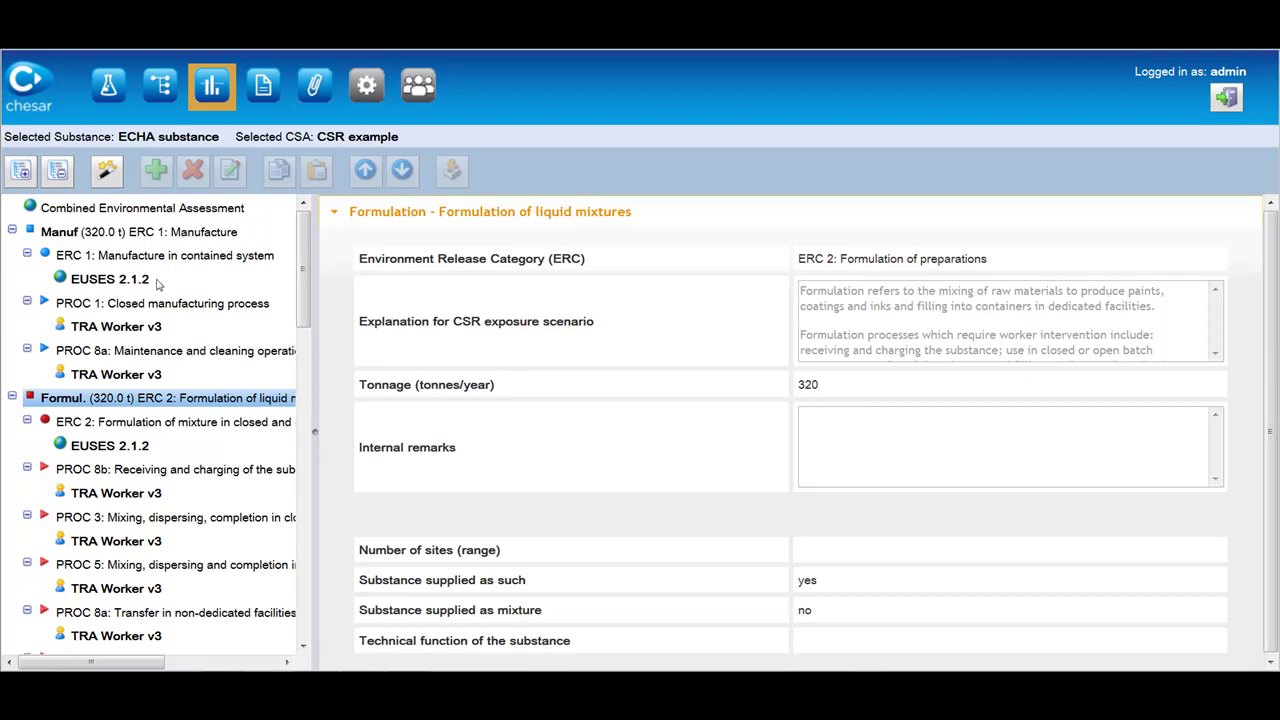
# Review the ERC 1 and PROC 1 summaries, EUSES 2.1.2 releases and TRA Worker v3 results.
pyautogui.click(150, 257)
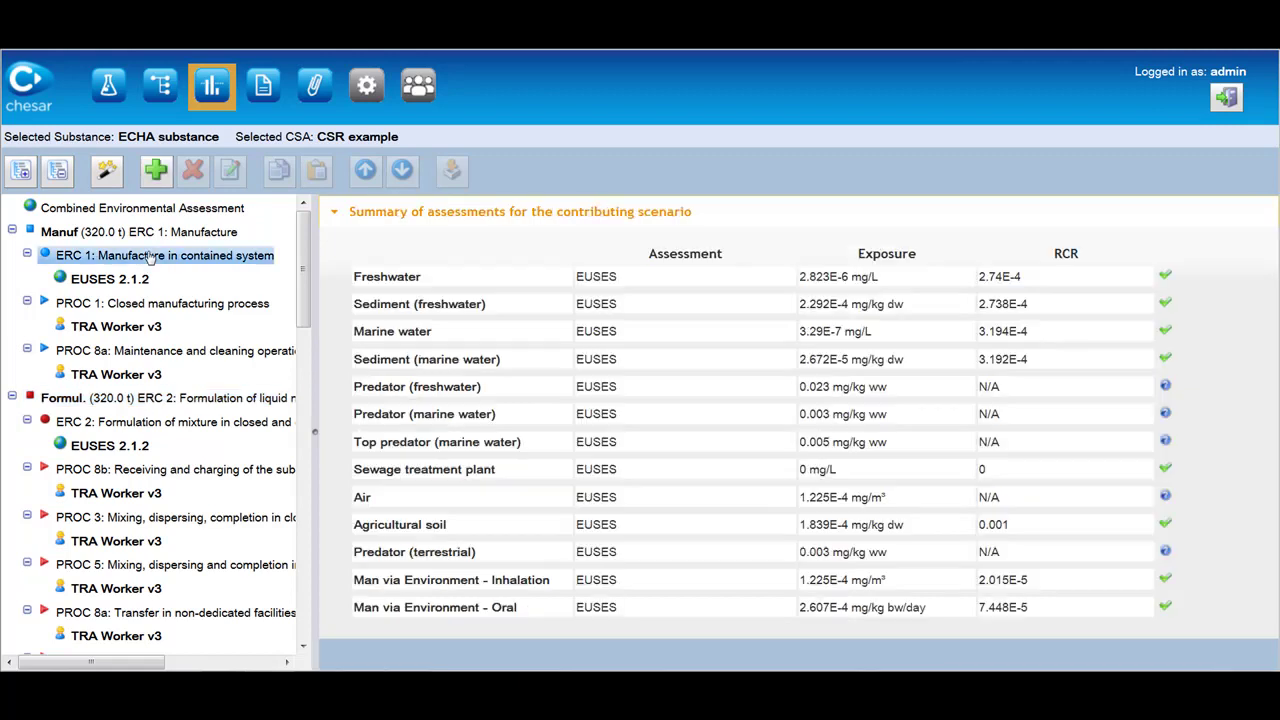
pyautogui.click(150, 305)
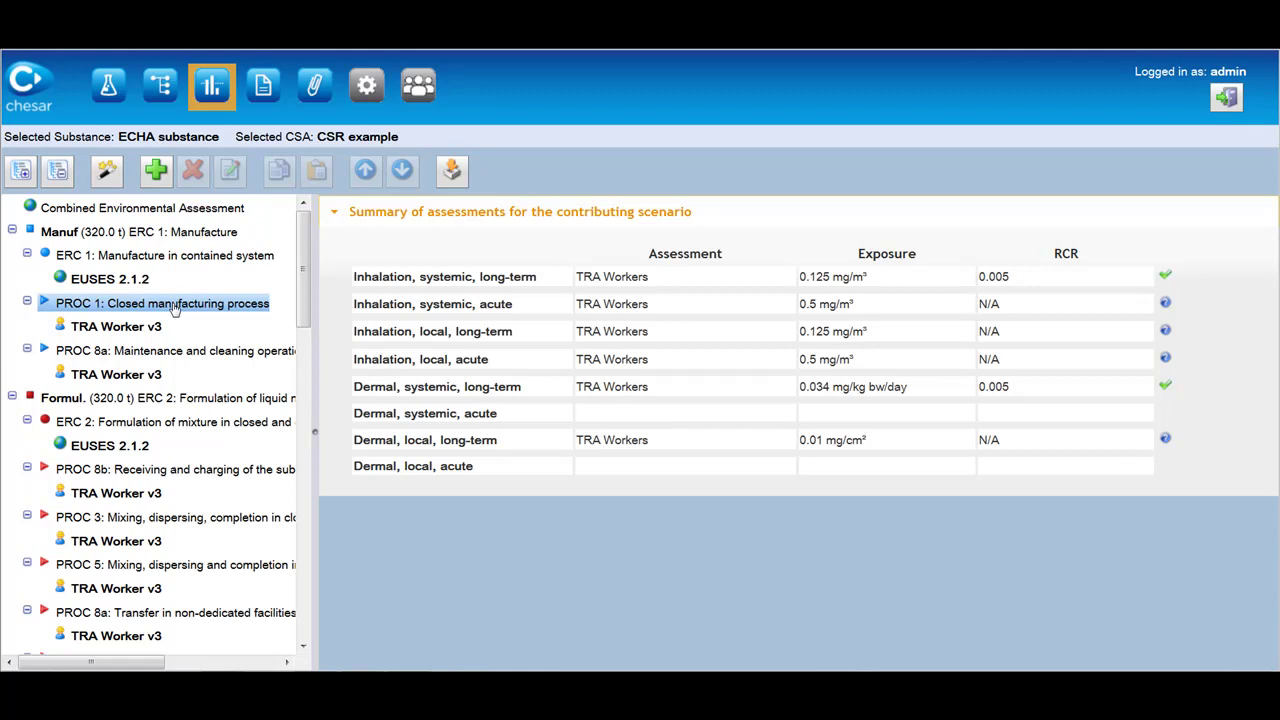
pyautogui.click(127, 281)
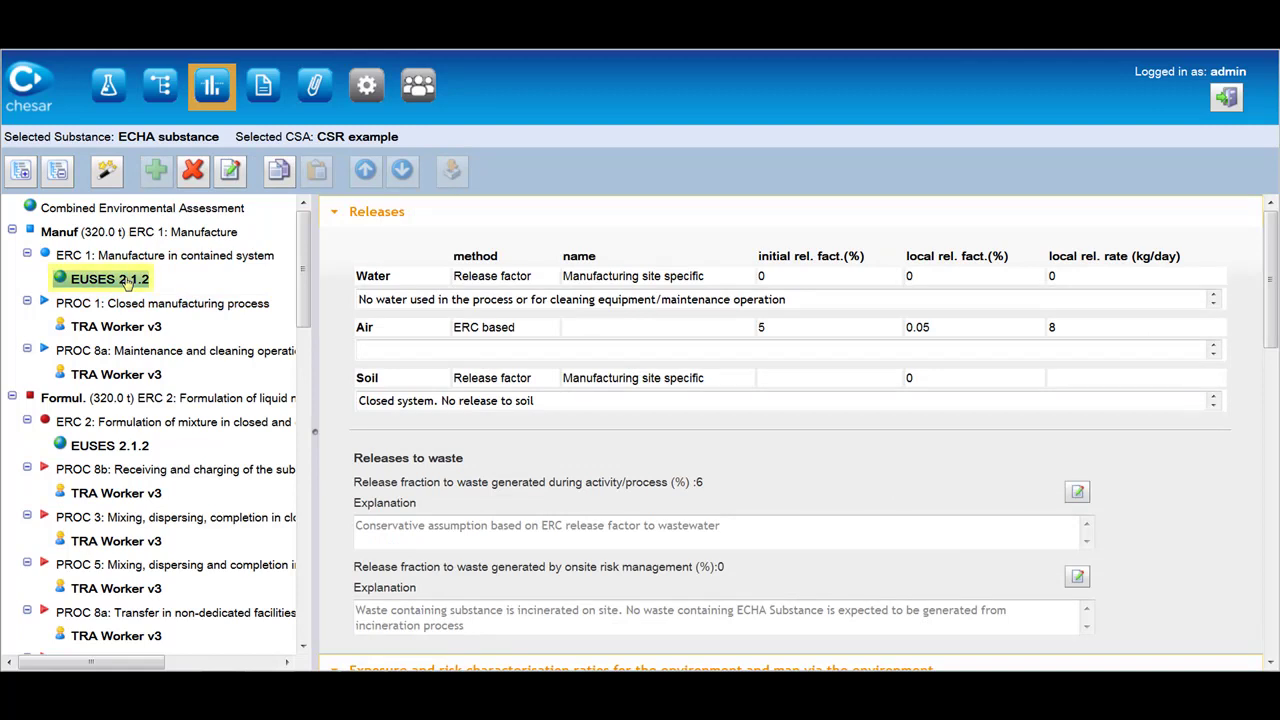
pyautogui.click(134, 330)
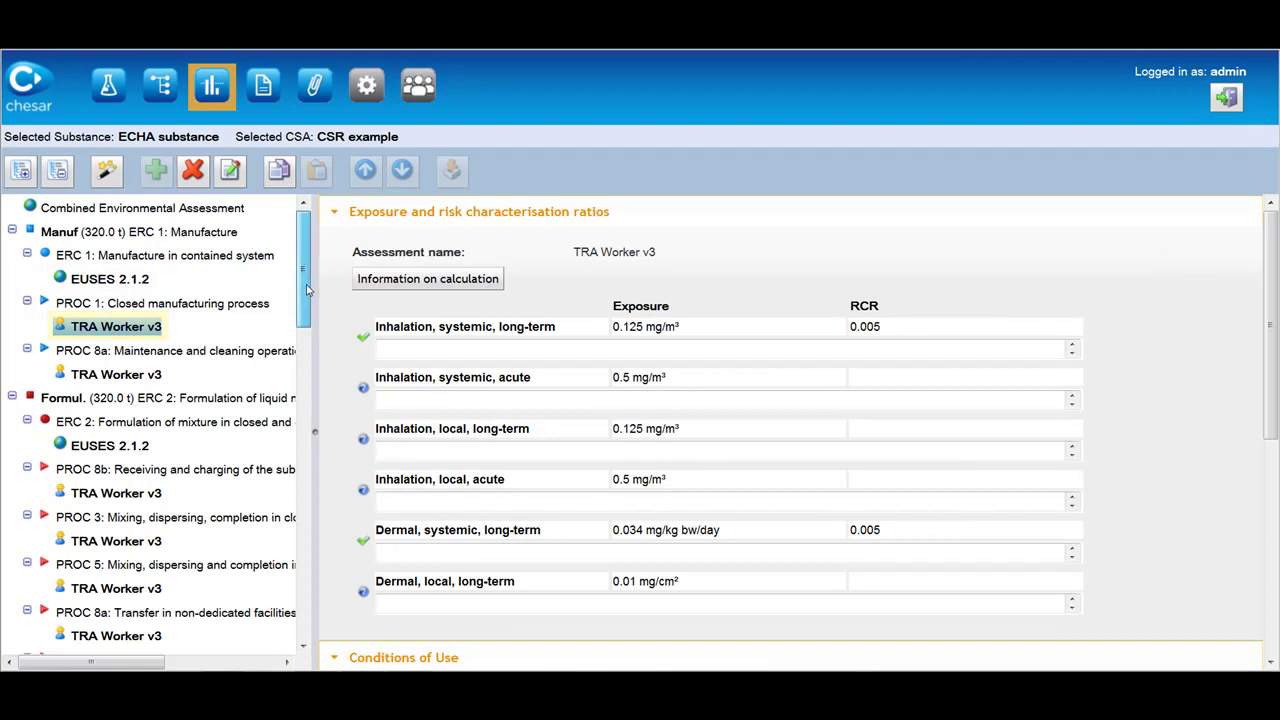
pyautogui.moveTo(309, 291); pyautogui.dragTo(354, 611)
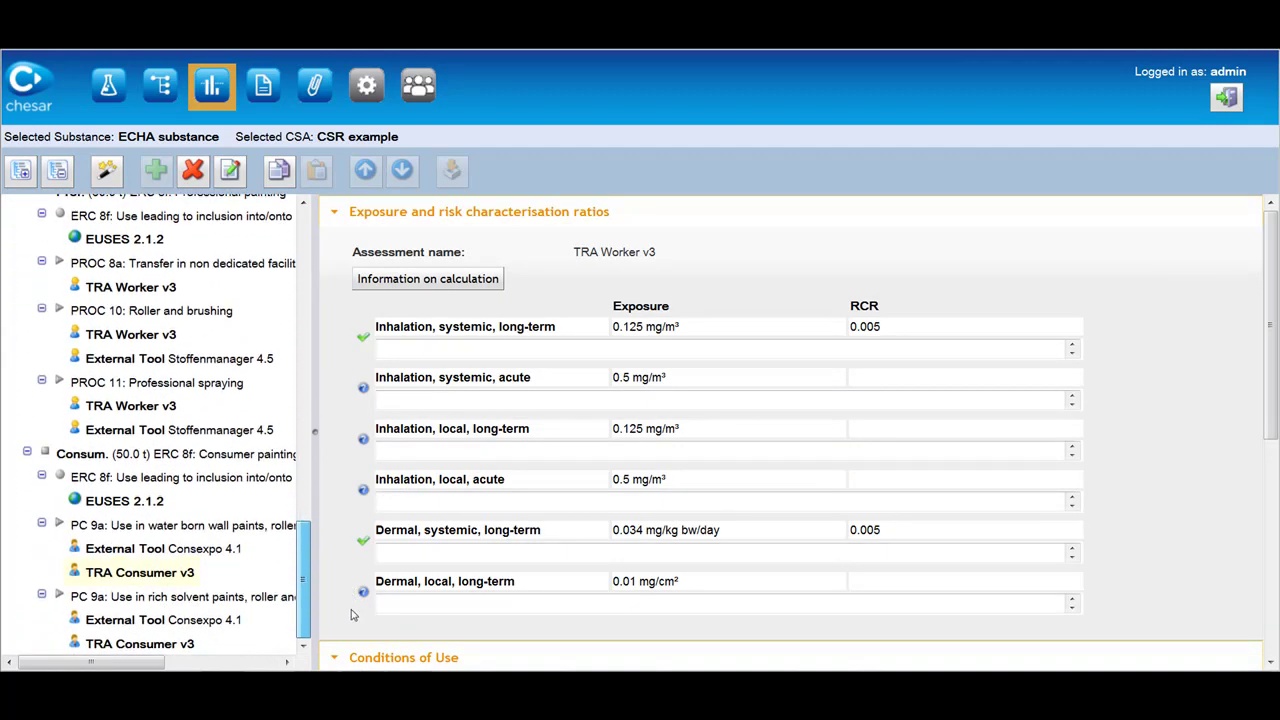
# Check TRA Consumer v3 wall paints, measured spray-coating data, and Stoffenmanager 4.5 roller and brushing.
pyautogui.click(166, 576)
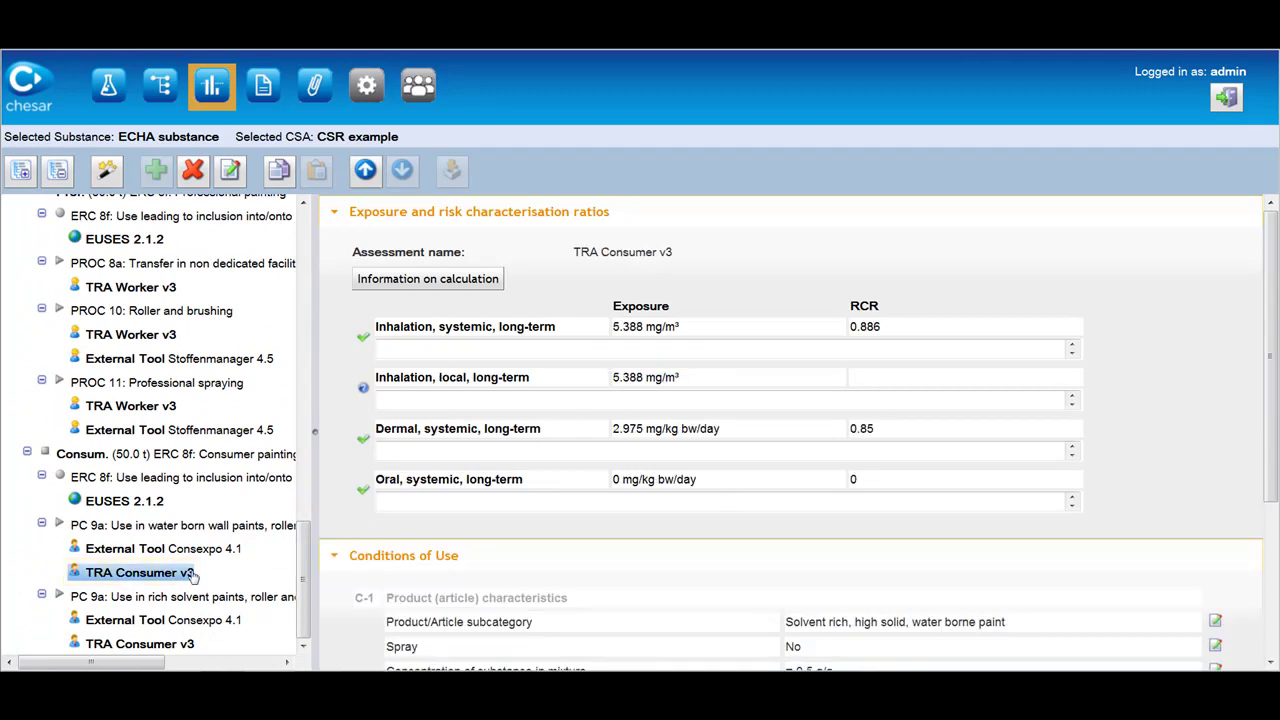
pyautogui.moveTo(305, 575); pyautogui.dragTo(307, 240)
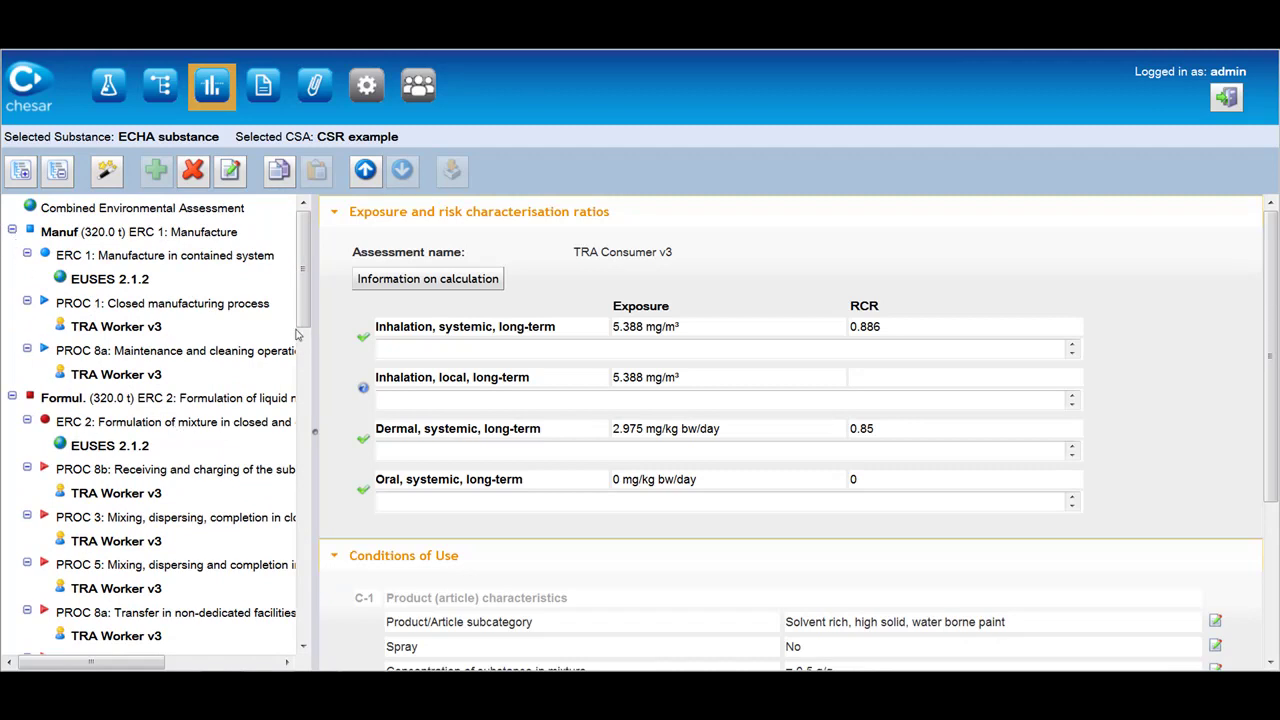
pyautogui.moveTo(300, 323); pyautogui.dragTo(312, 506)
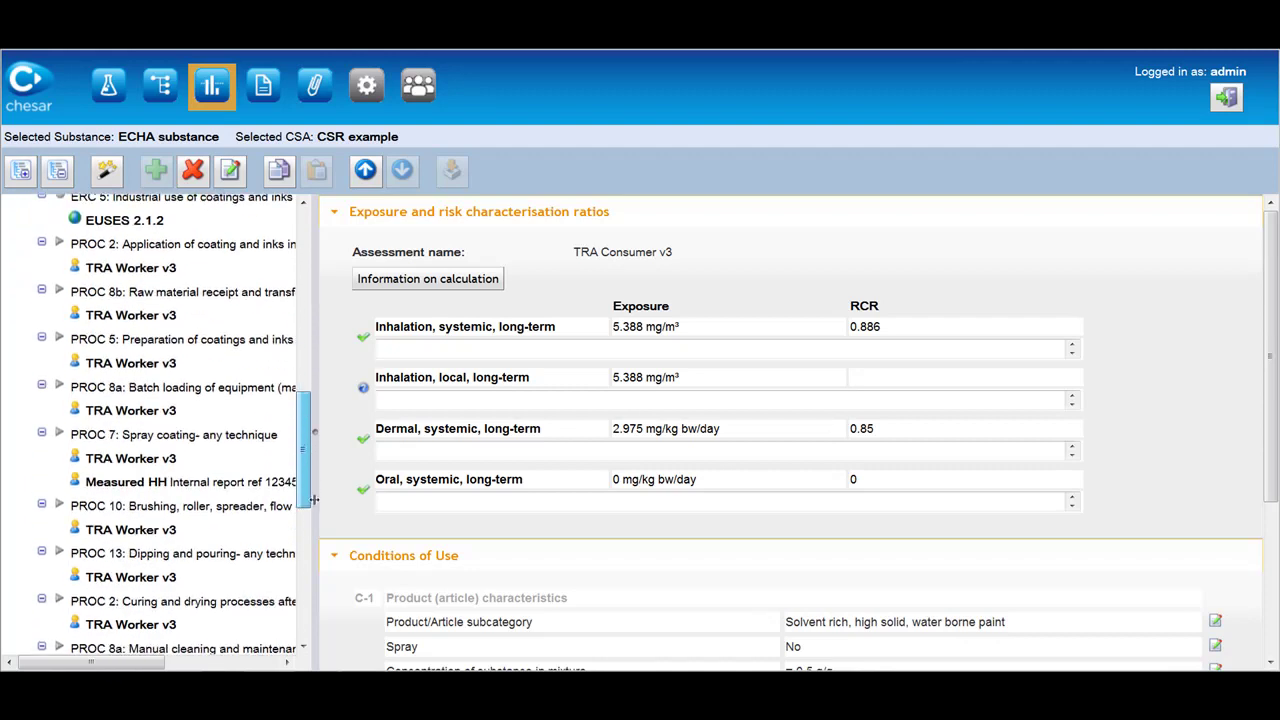
pyautogui.click(218, 483)
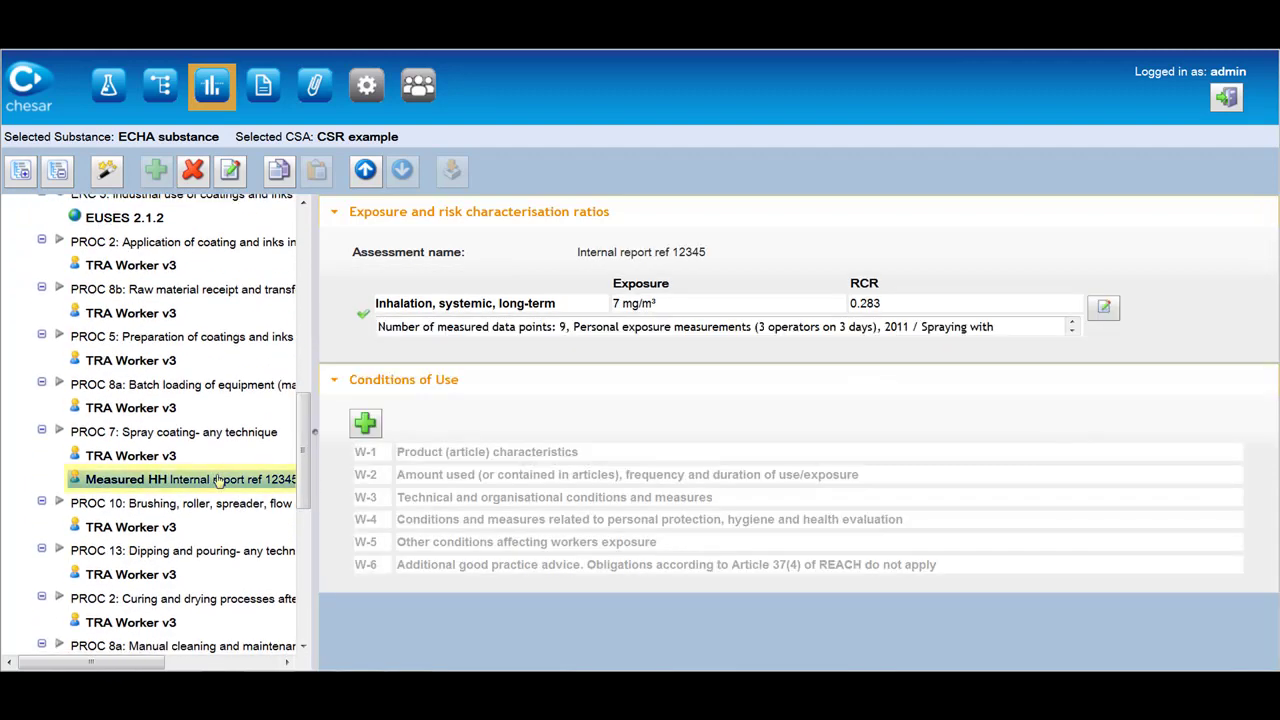
pyautogui.scroll(-5, 218, 483)
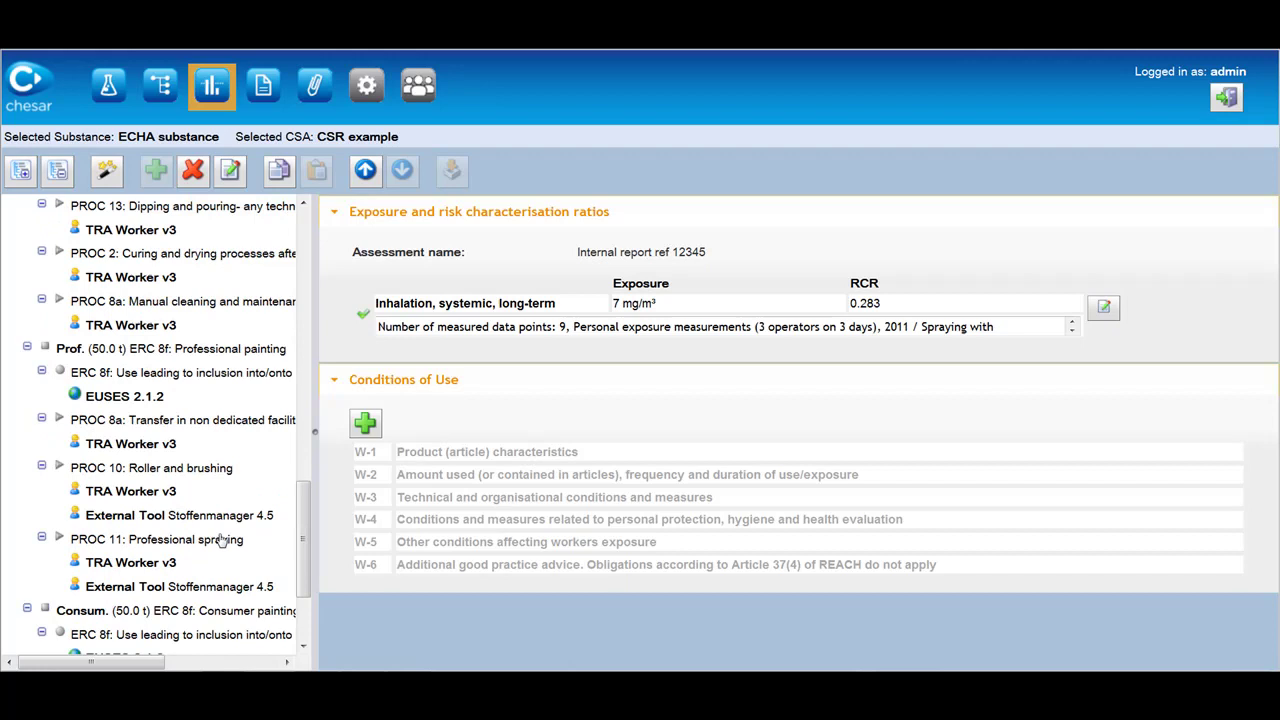
pyautogui.click(213, 516)
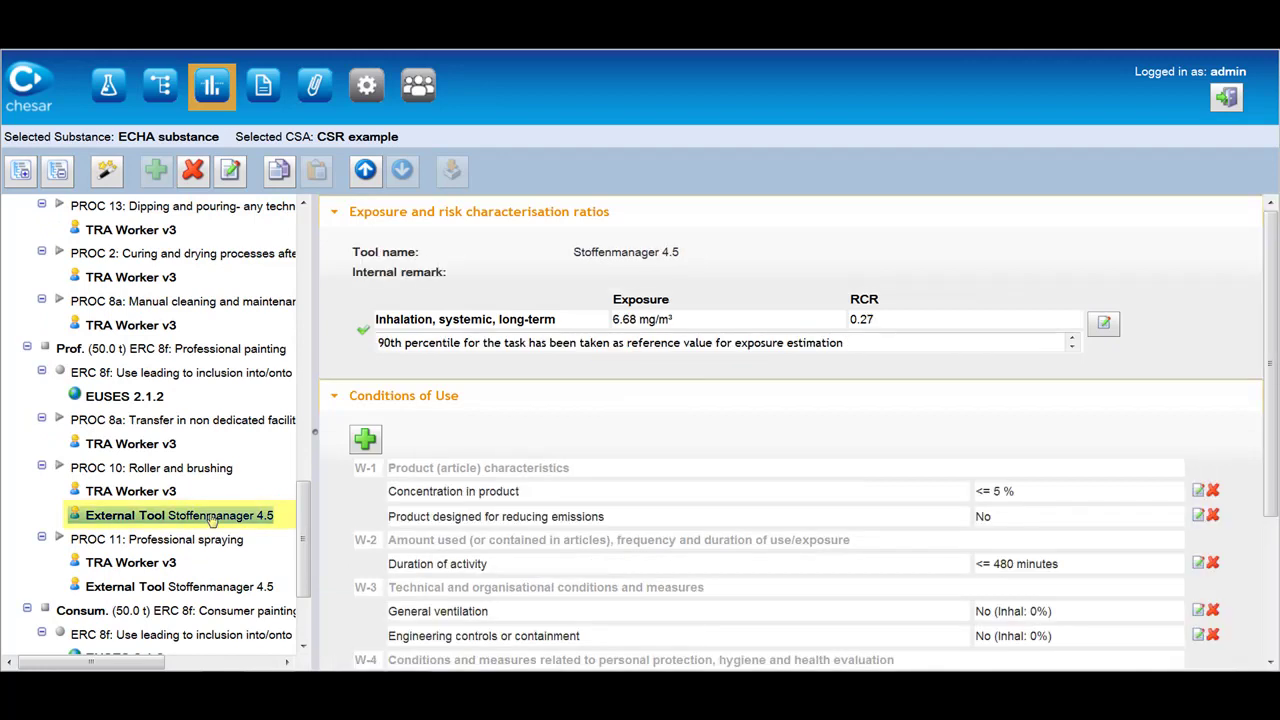
# In CSR Generation, view ES explanations and risk characterisation for Manuf (ERC 1) and Formul. (ERC 2).
pyautogui.click(263, 98)
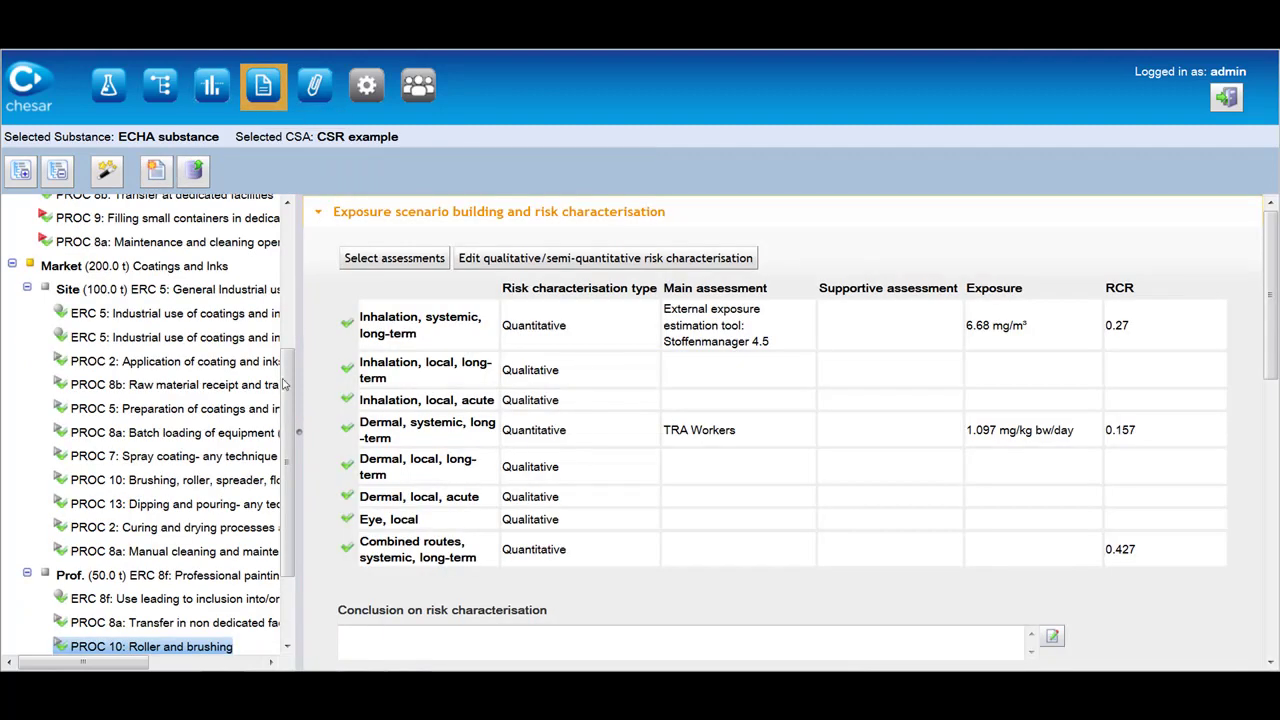
pyautogui.moveTo(287, 380); pyautogui.dragTo(289, 227)
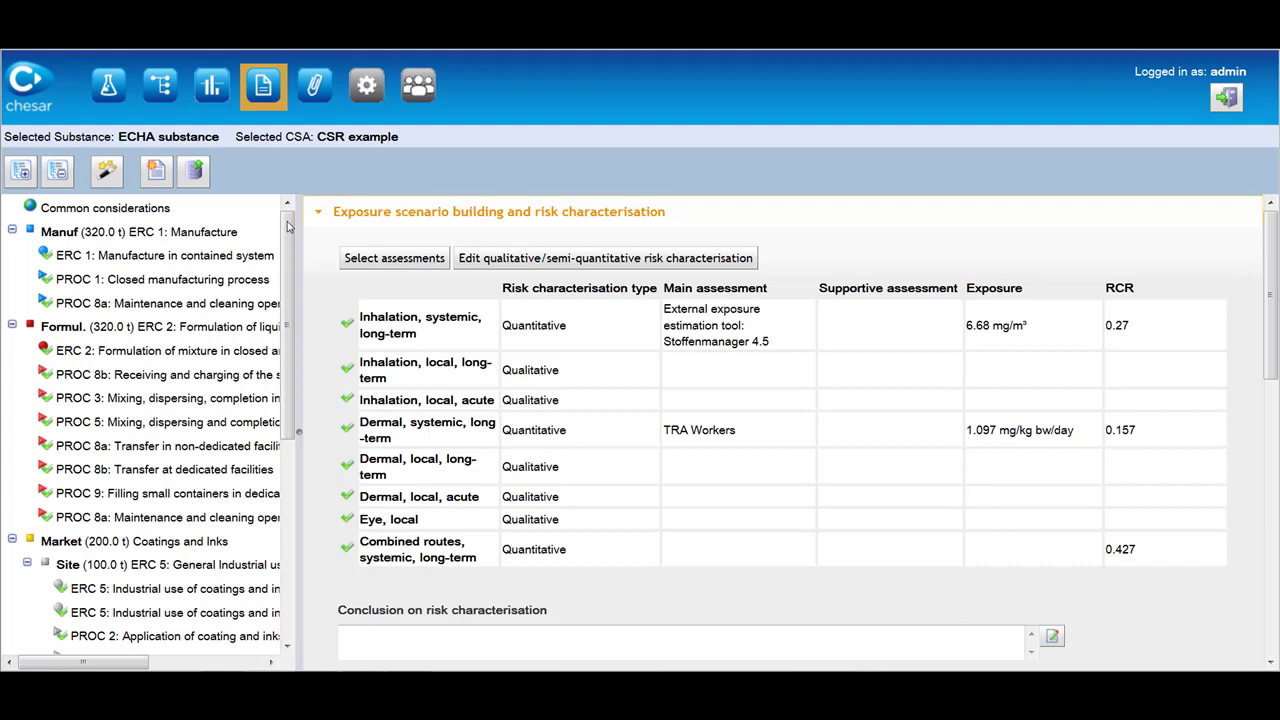
pyautogui.click(150, 238)
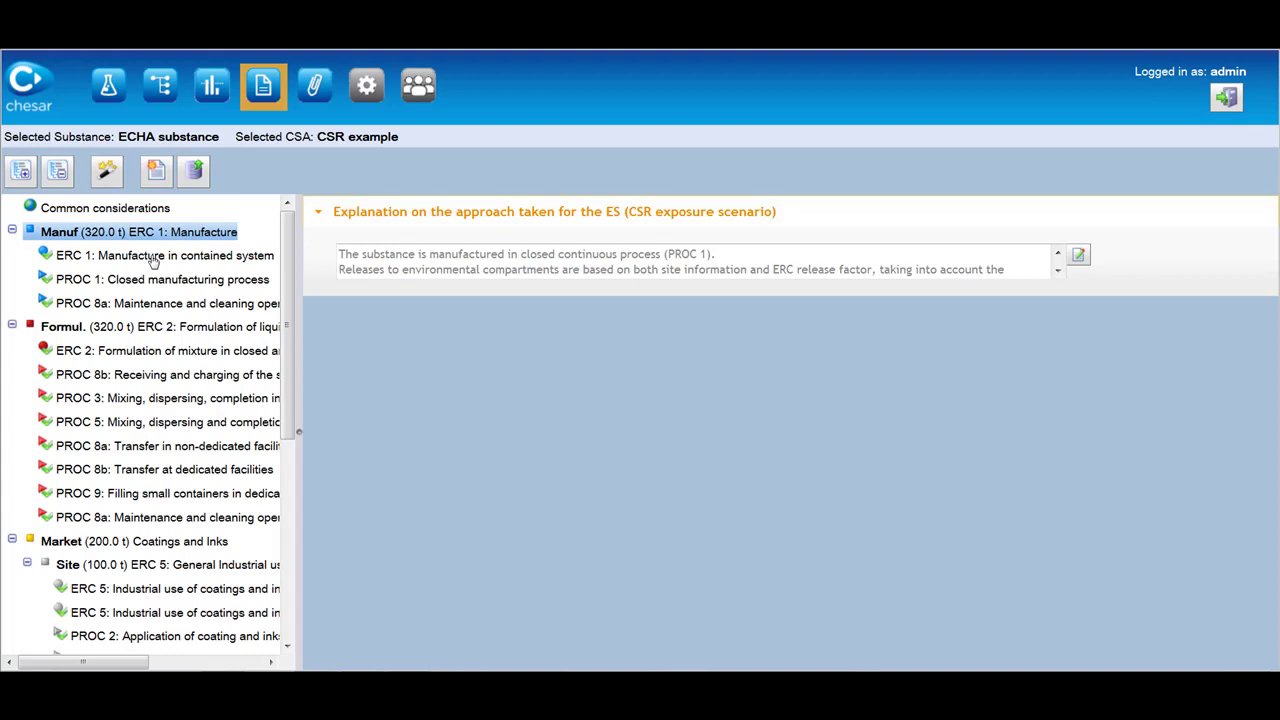
pyautogui.click(153, 259)
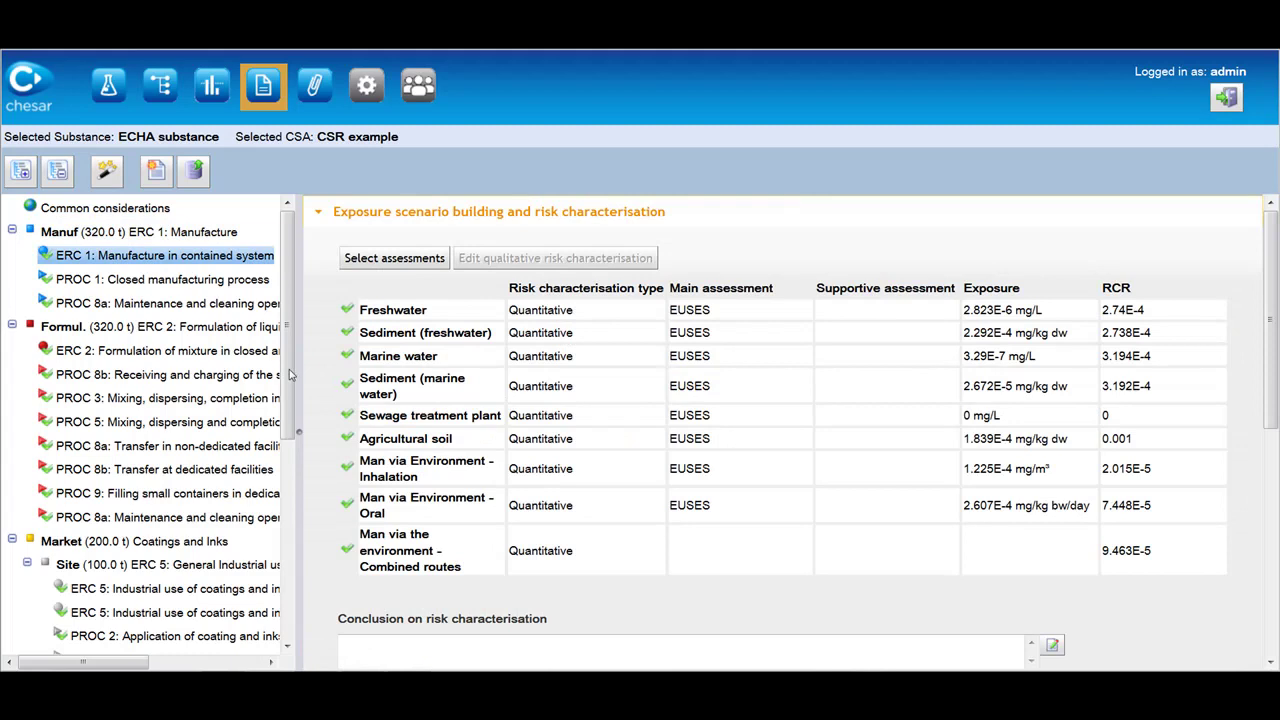
pyautogui.click(212, 332)
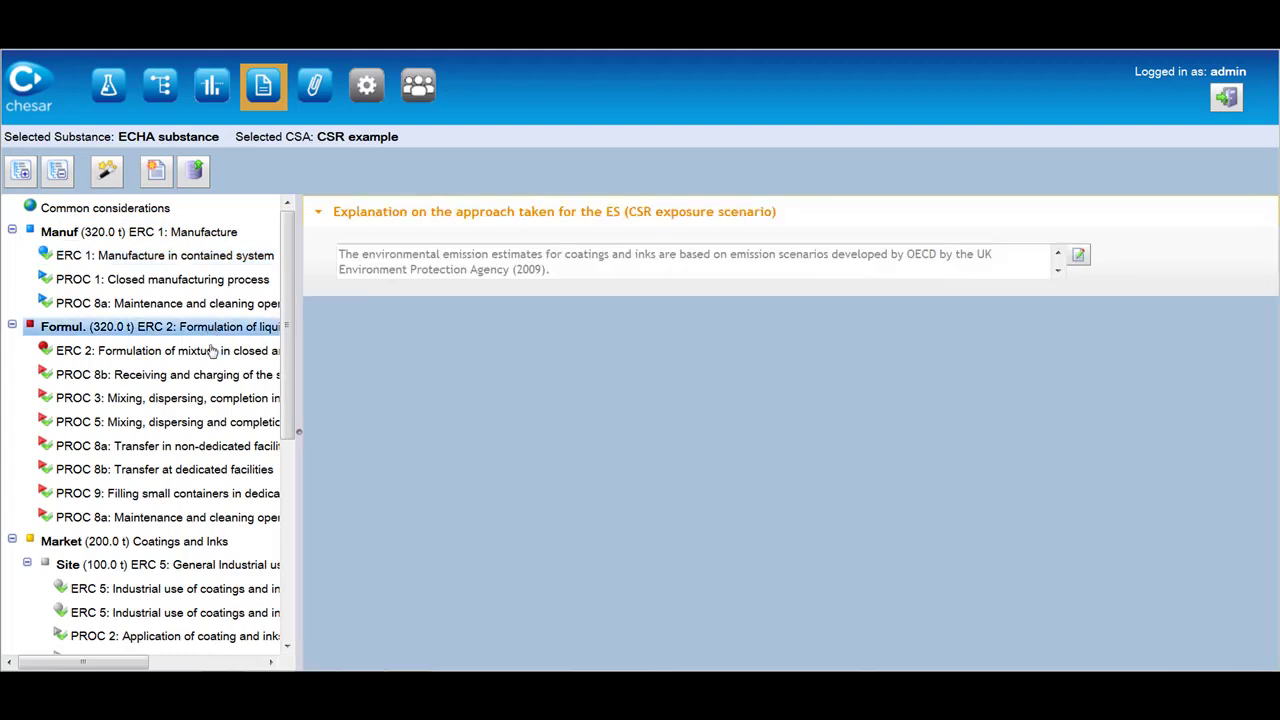
pyautogui.click(212, 360)
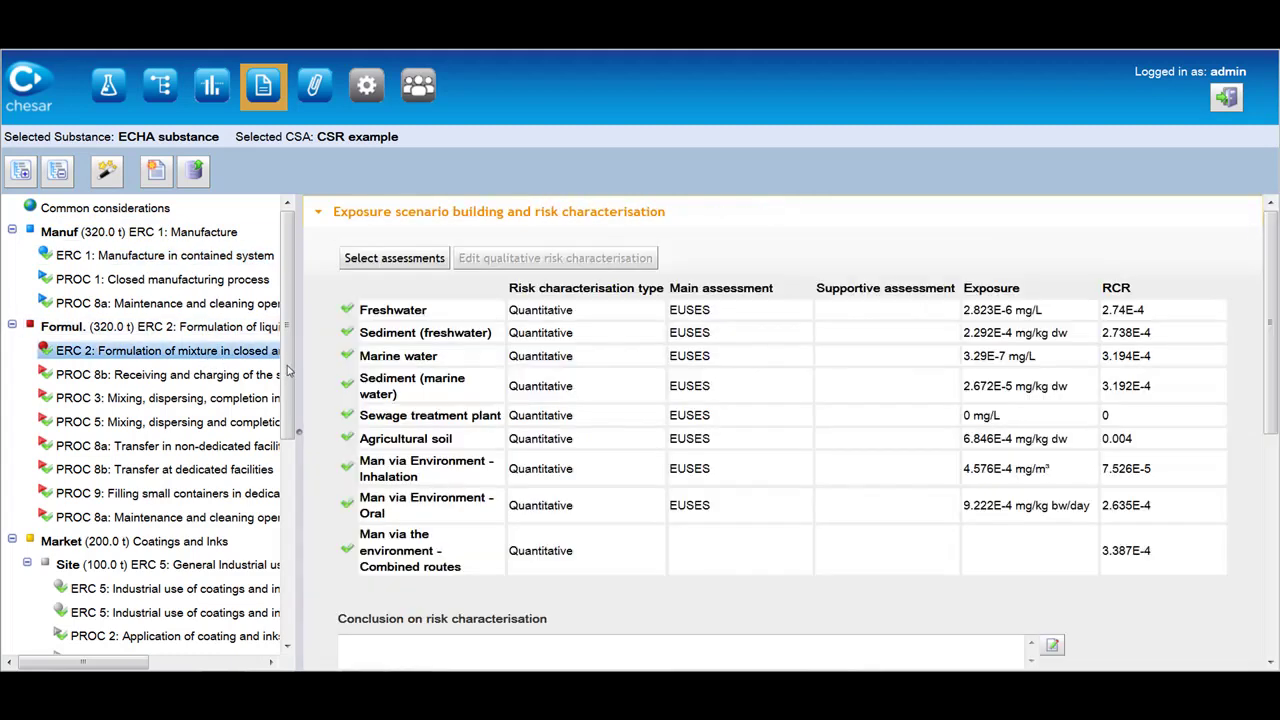
pyautogui.moveTo(291, 382); pyautogui.dragTo(298, 493)
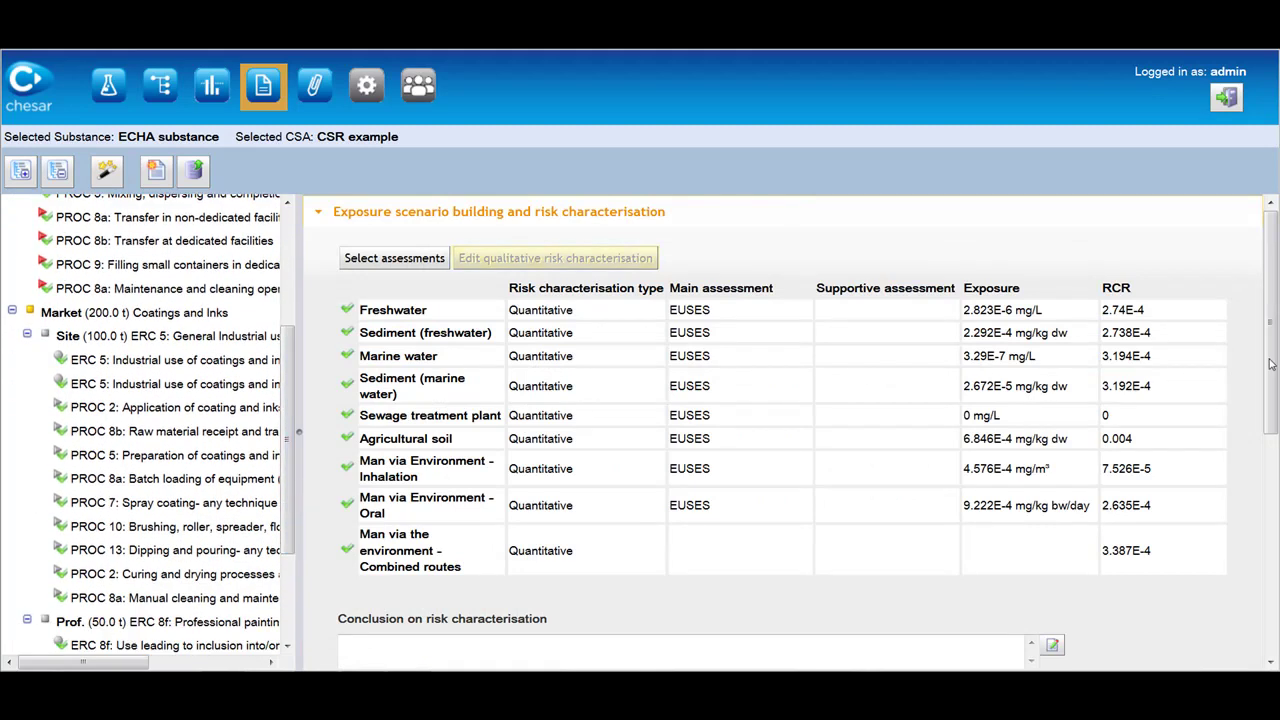
pyautogui.moveTo(1270, 365)
pyautogui.mouseDown()
pyautogui.moveTo(1273, 608)
pyautogui.moveTo(1267, 362)
pyautogui.mouseUp()
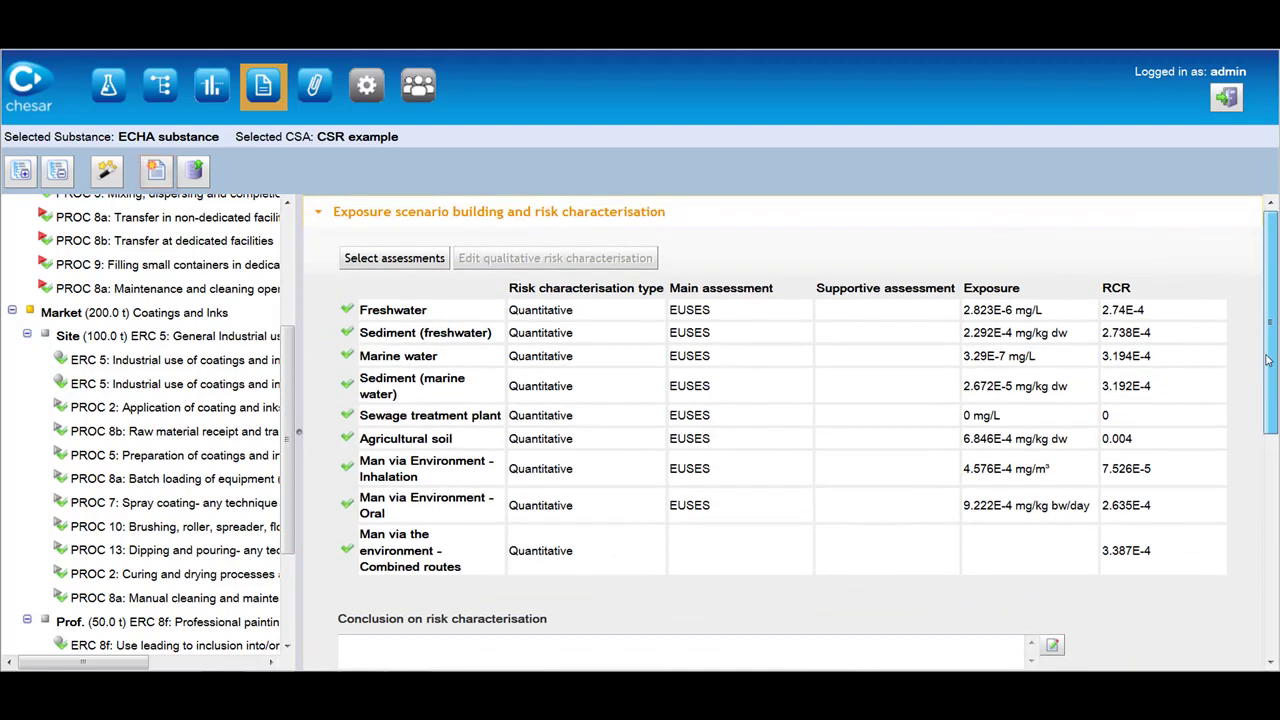
# Generate the CSR and open the 49-page csr.rtf in Word to scroll through it.
pyautogui.click(158, 176)
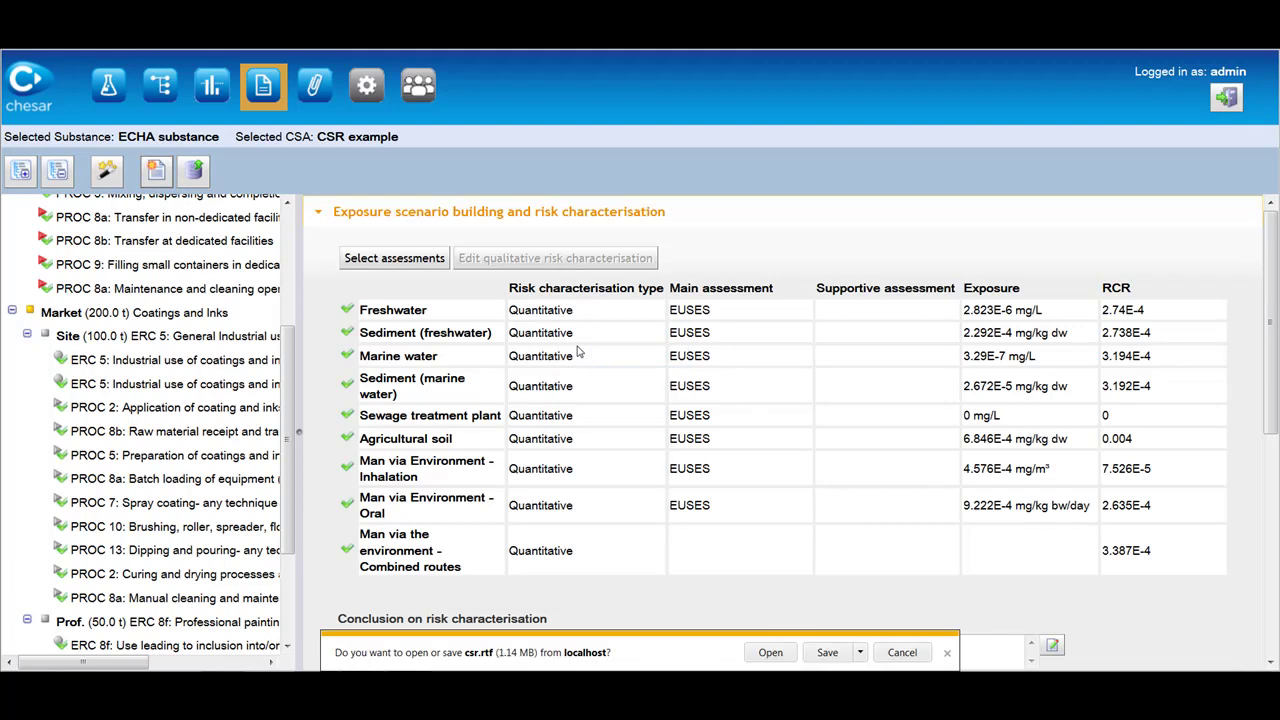
pyautogui.click(770, 652)
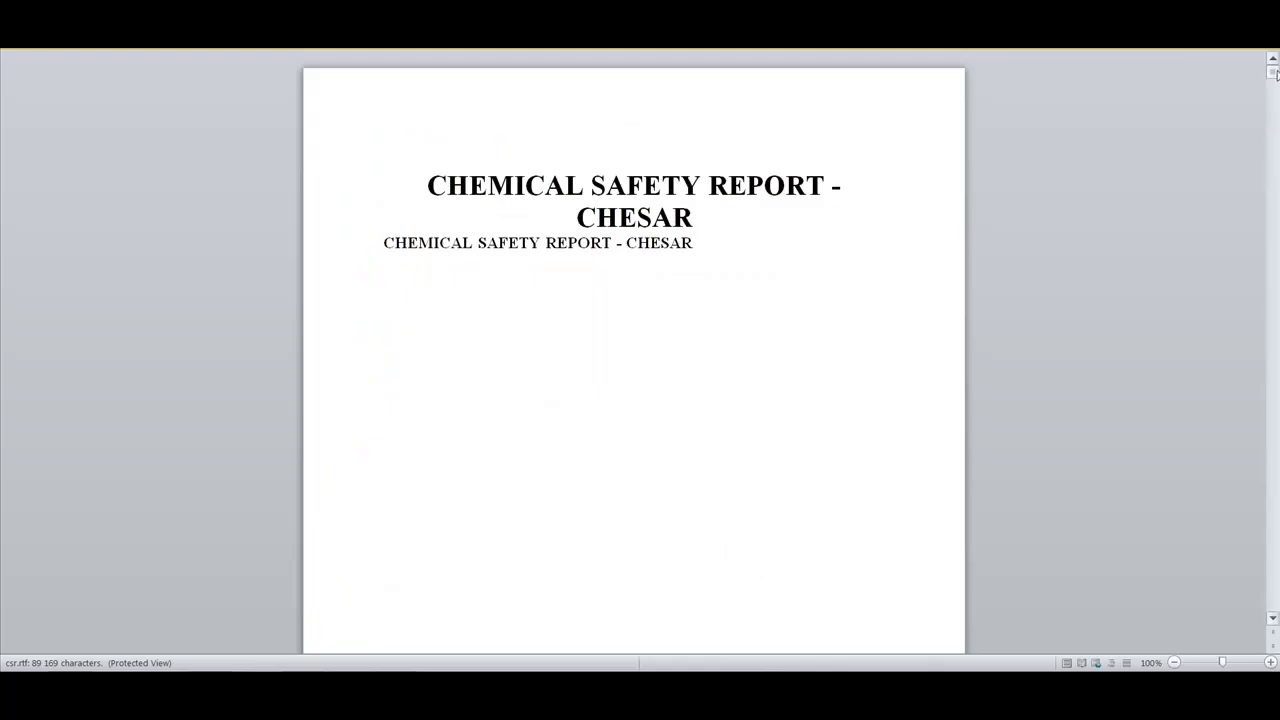
pyautogui.moveTo(1273, 73); pyautogui.dragTo(1274, 139)
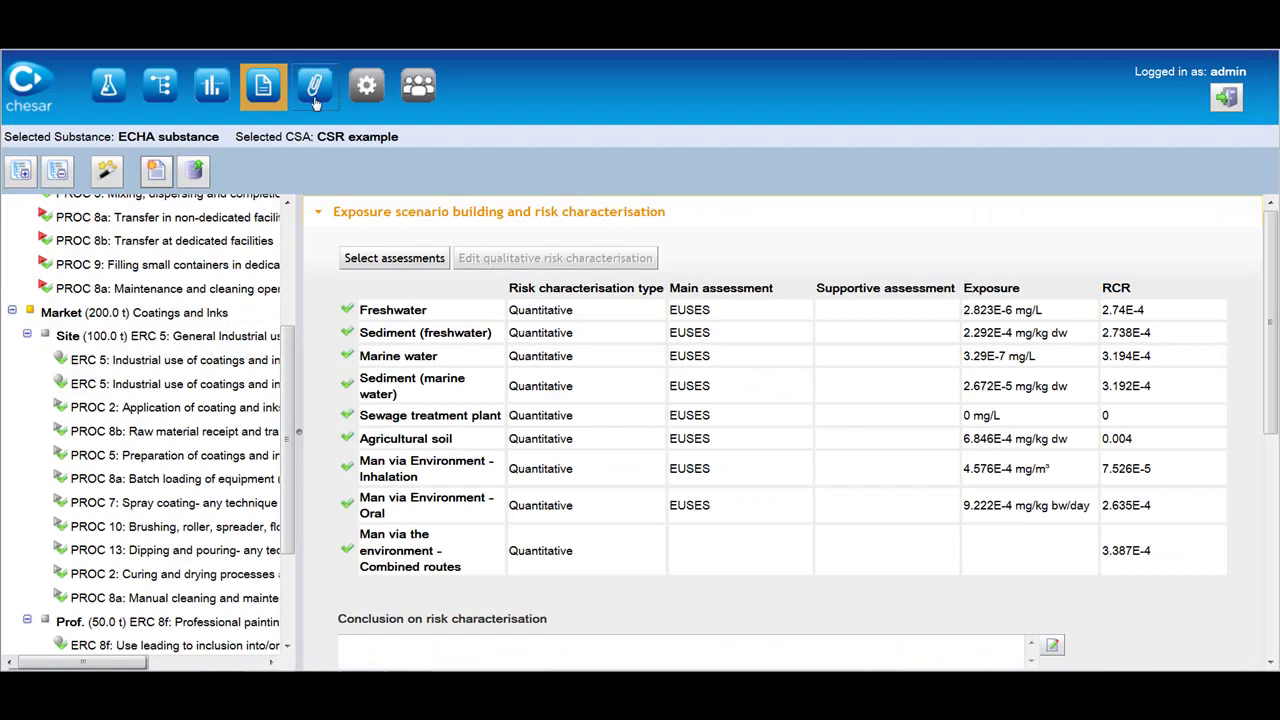
# In SDS ES Management, edit the Daily amount description and browse all standard phrases.
pyautogui.click(314, 88)
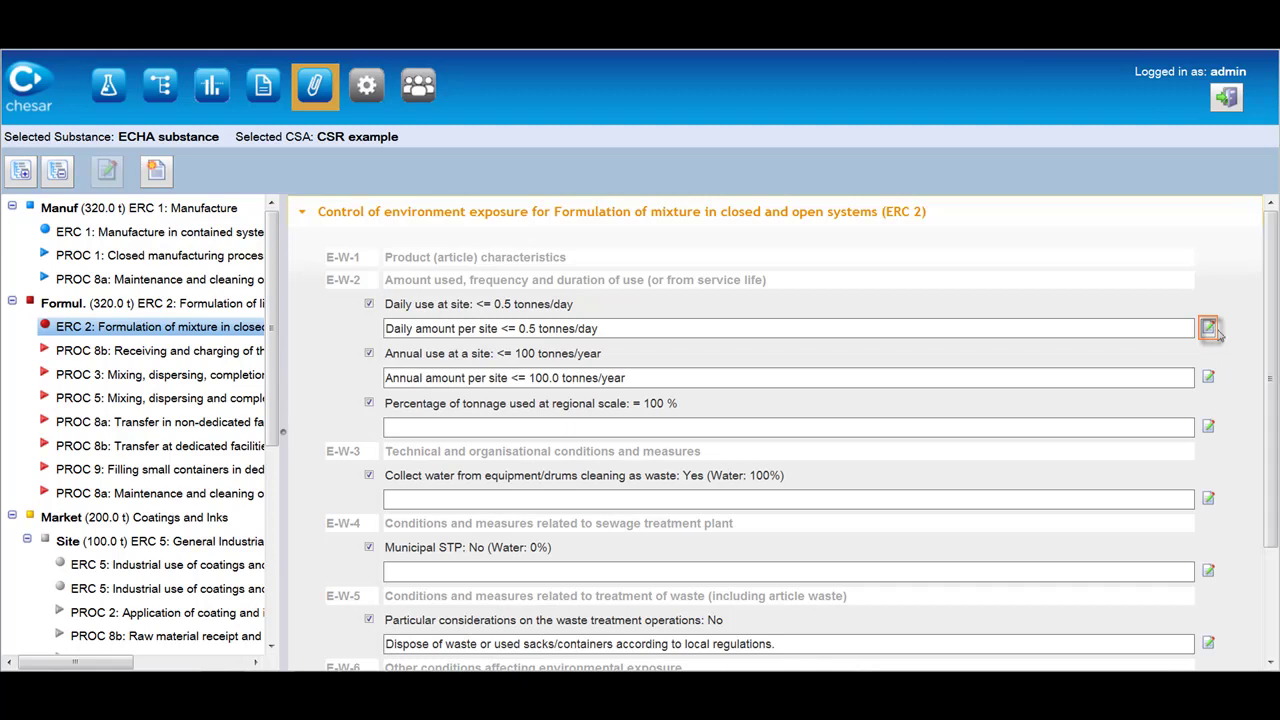
pyautogui.click(1208, 328)
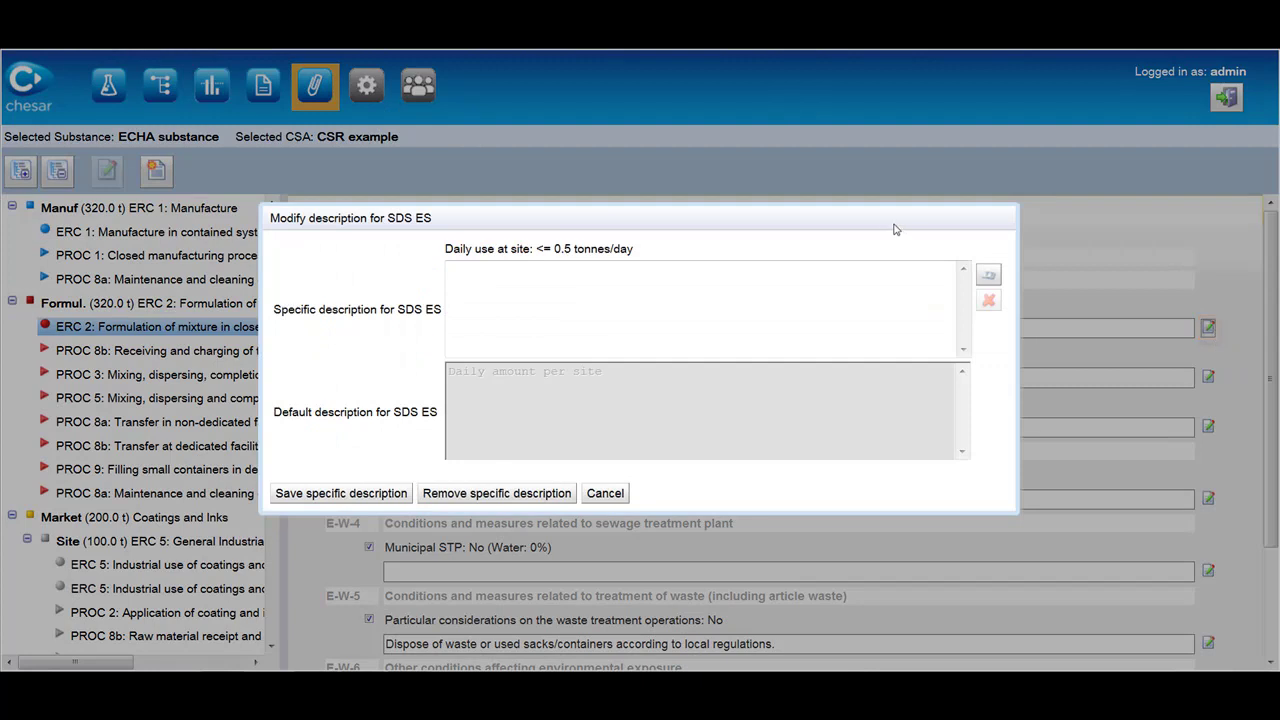
pyautogui.click(1105, 280)
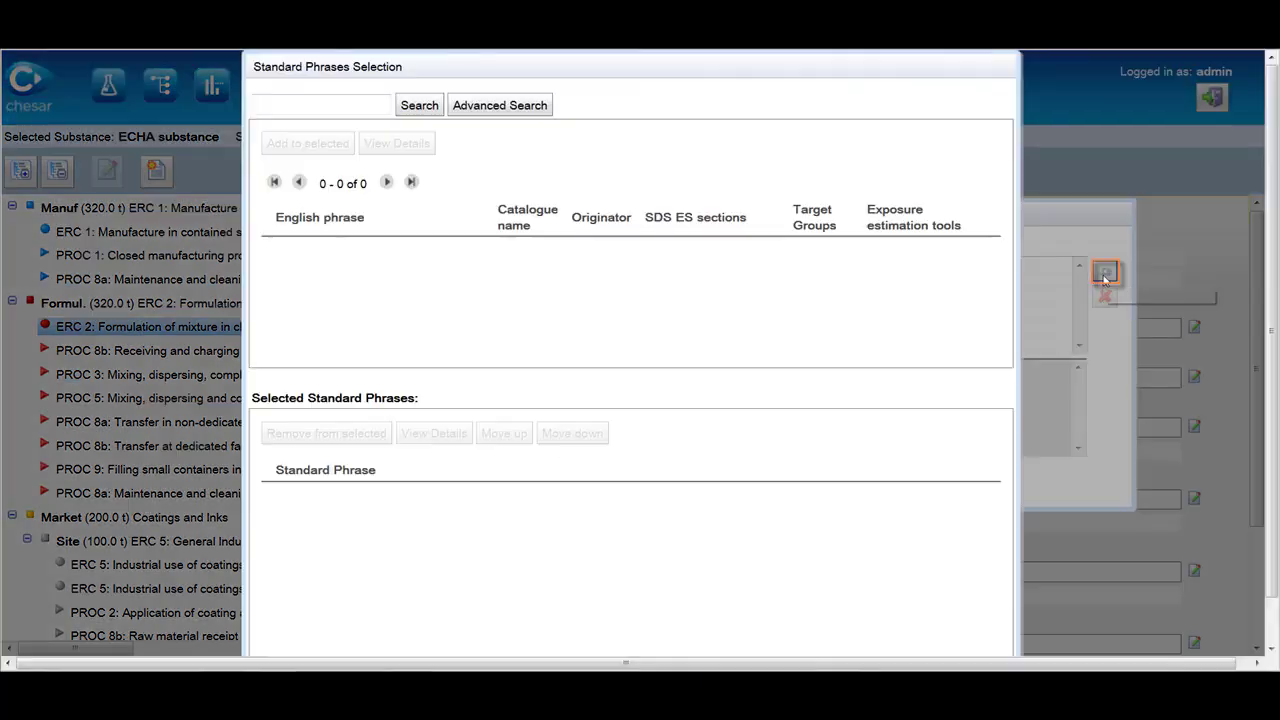
pyautogui.click(418, 112)
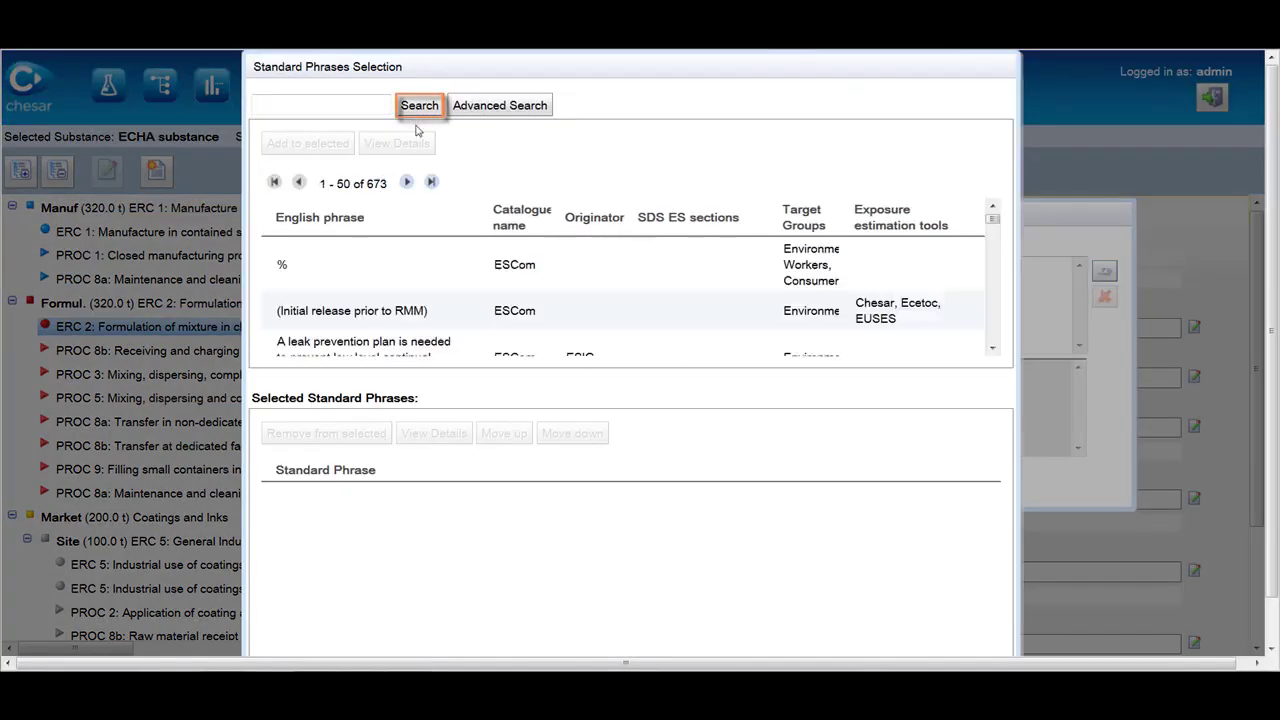
pyautogui.scroll(-2, 400, 270)
pyautogui.scroll(-3, 392, 283)
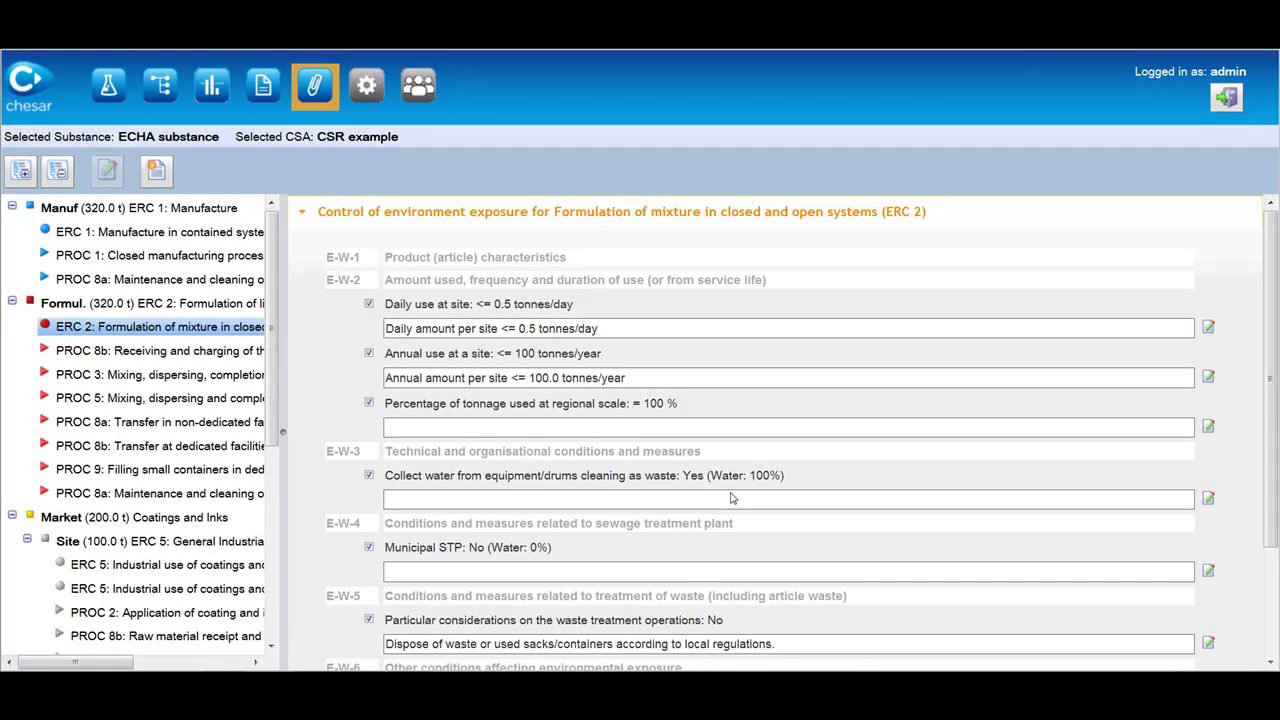
# In Library Management, list the 69 determinant types and select the single SpERC xxxx 5.1.
pyautogui.click(366, 90)
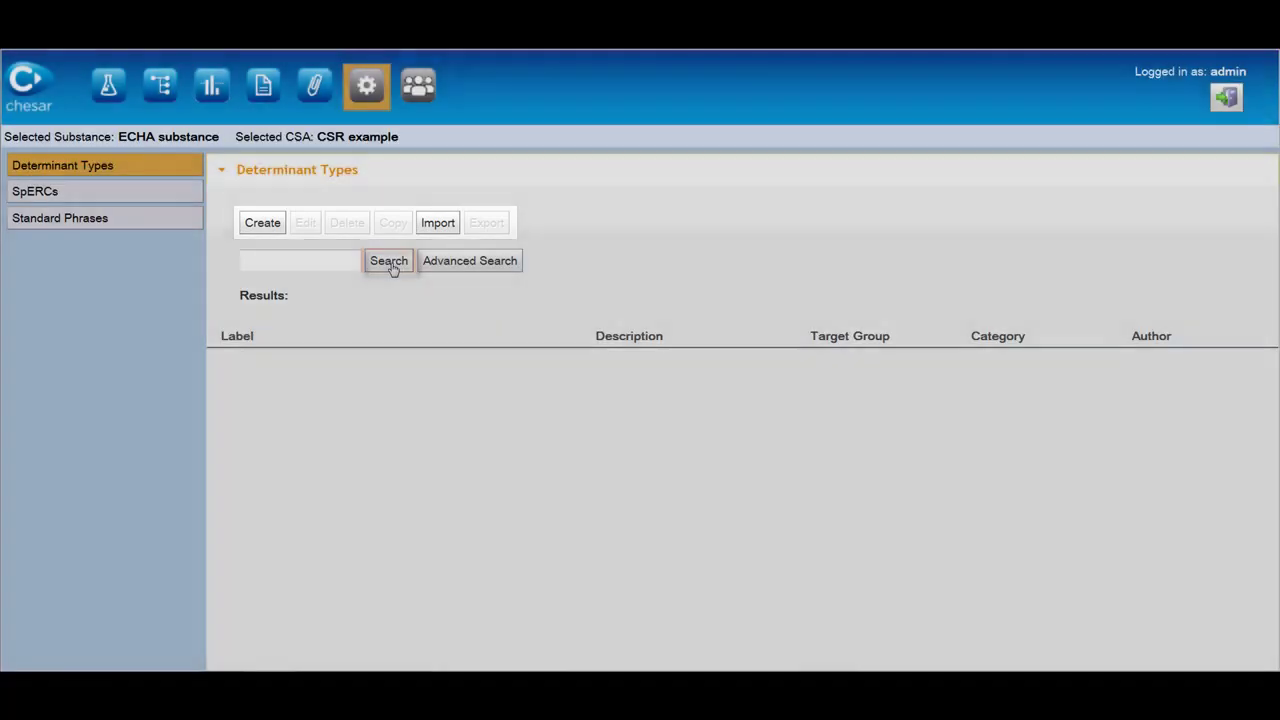
pyautogui.click(390, 262)
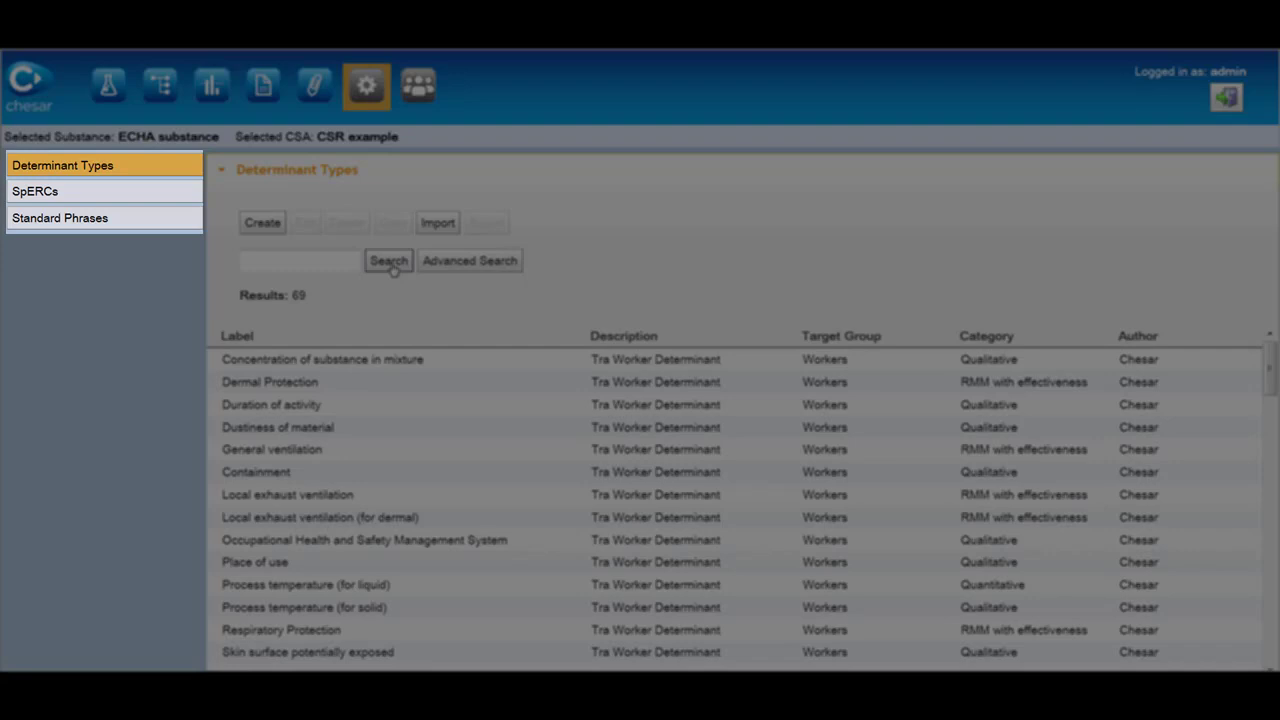
pyautogui.click(125, 196)
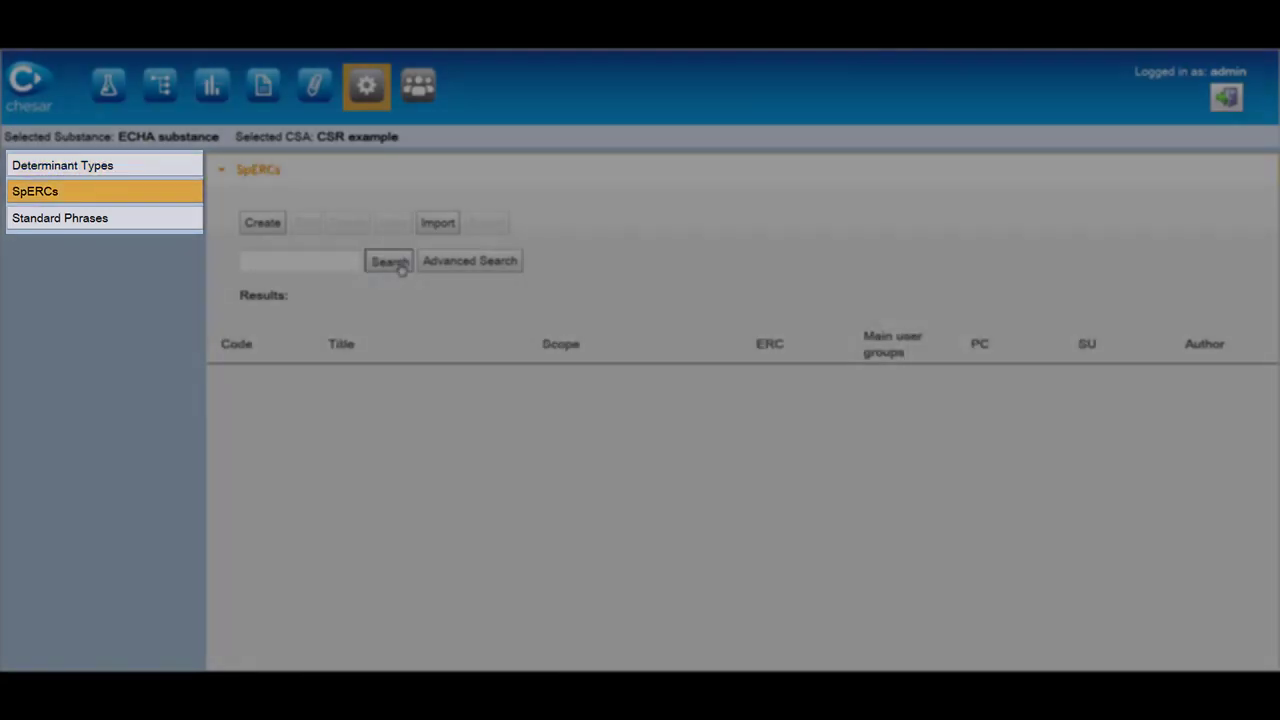
pyautogui.click(400, 267)
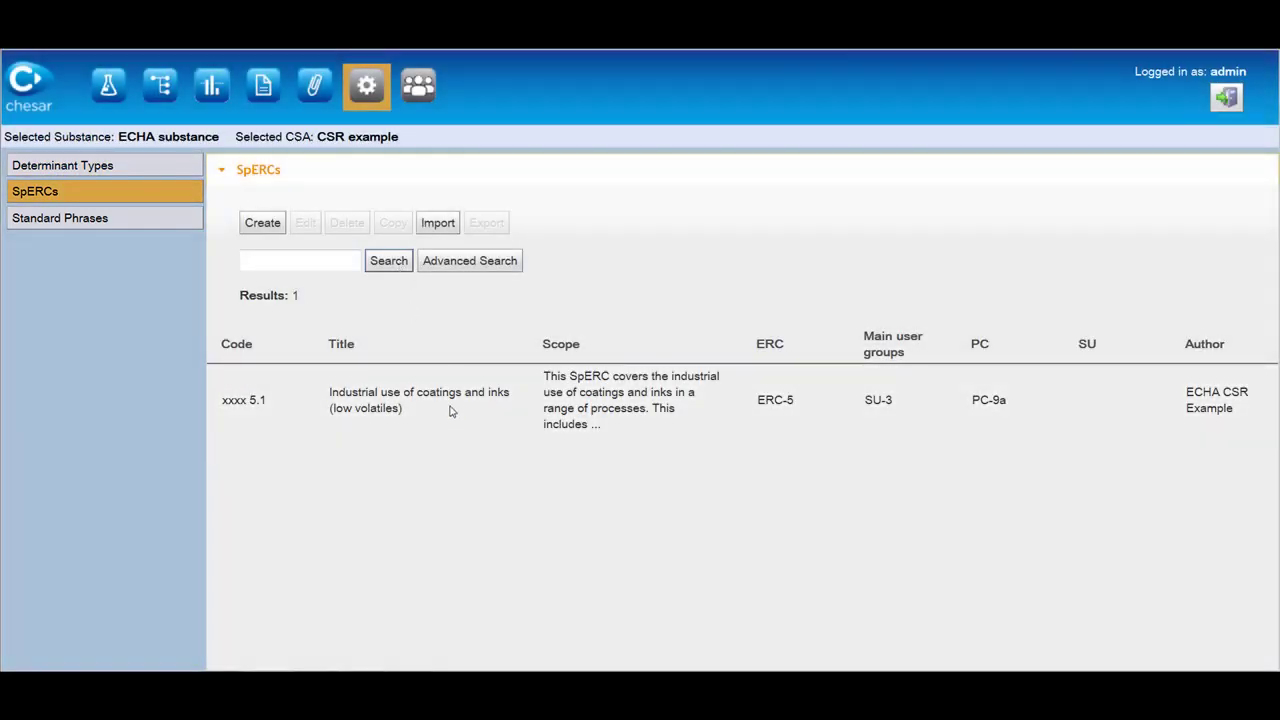
pyautogui.click(451, 411)
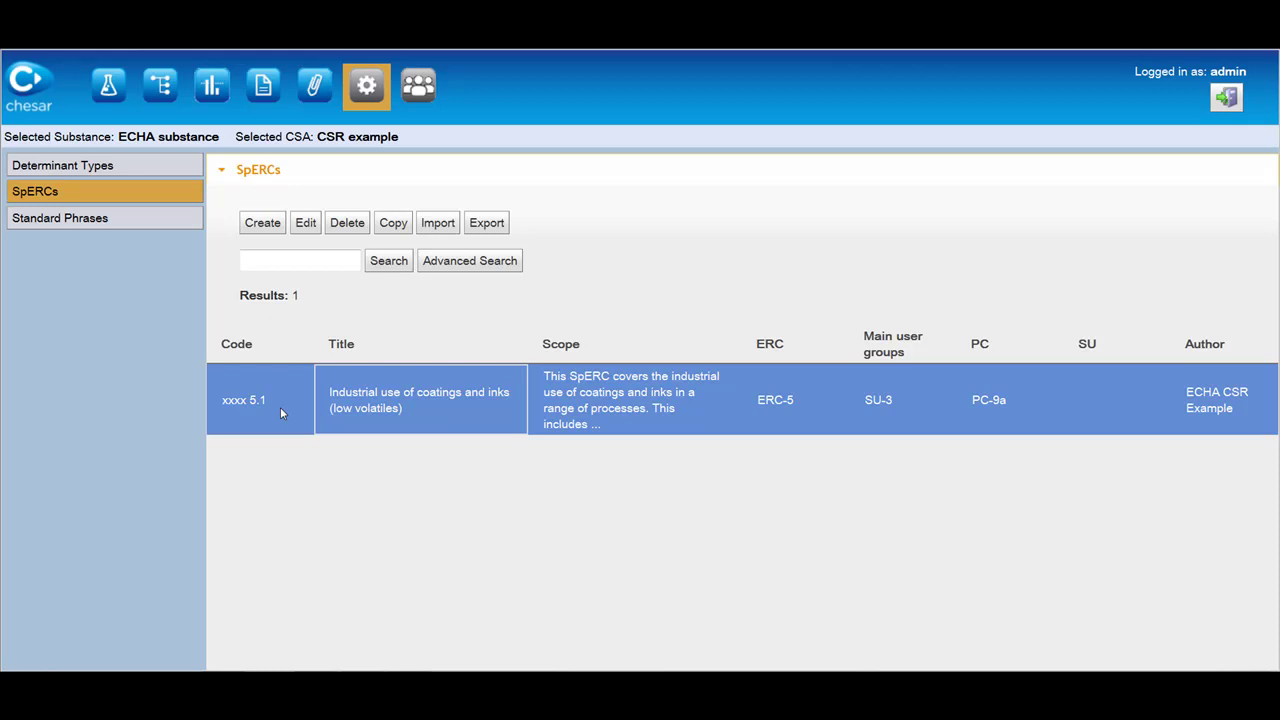
# List all 1,780 standard phrases in the library and scroll through them.
pyautogui.click(166, 219)
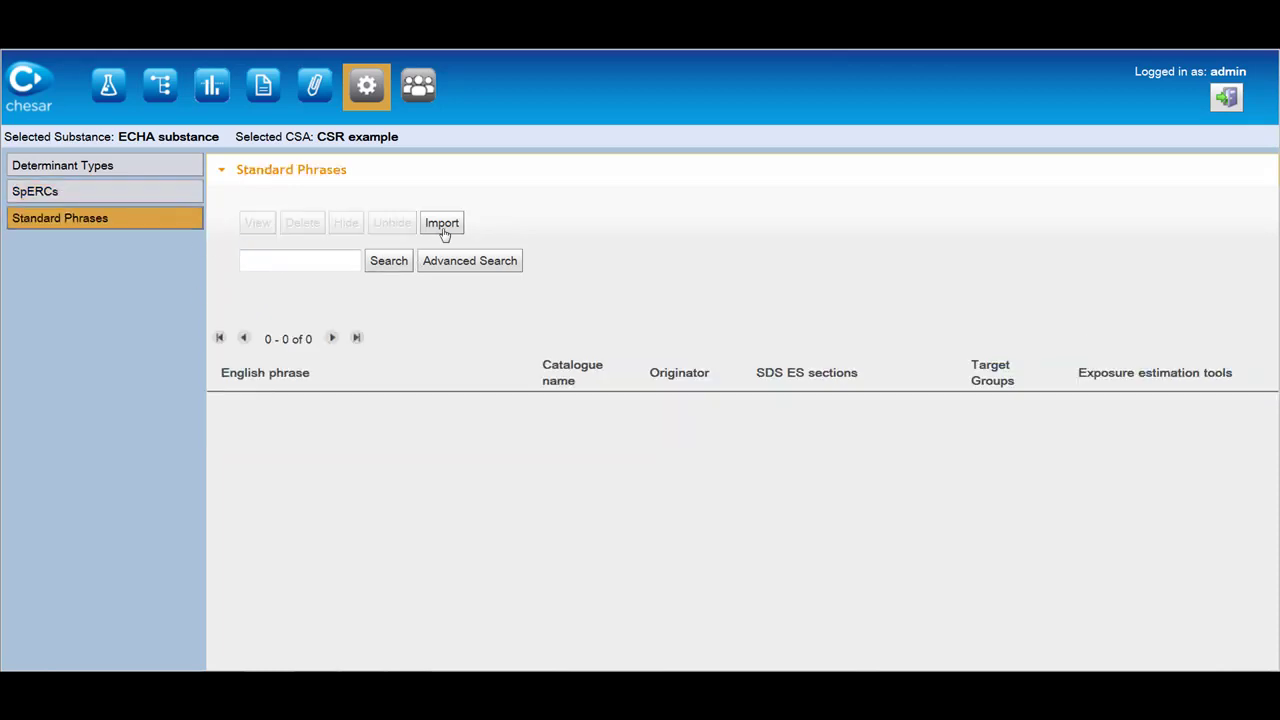
pyautogui.click(390, 261)
pyautogui.scroll(-1, 658, 528)
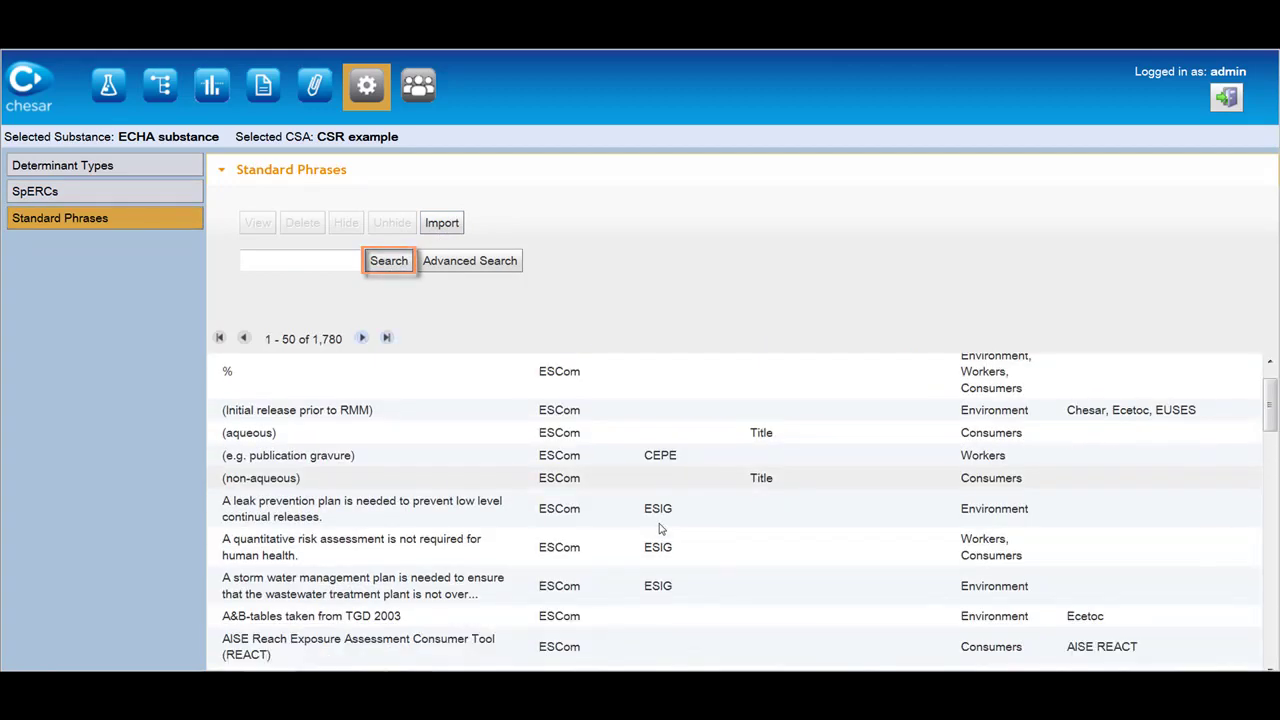
pyautogui.scroll(-3, 659, 528)
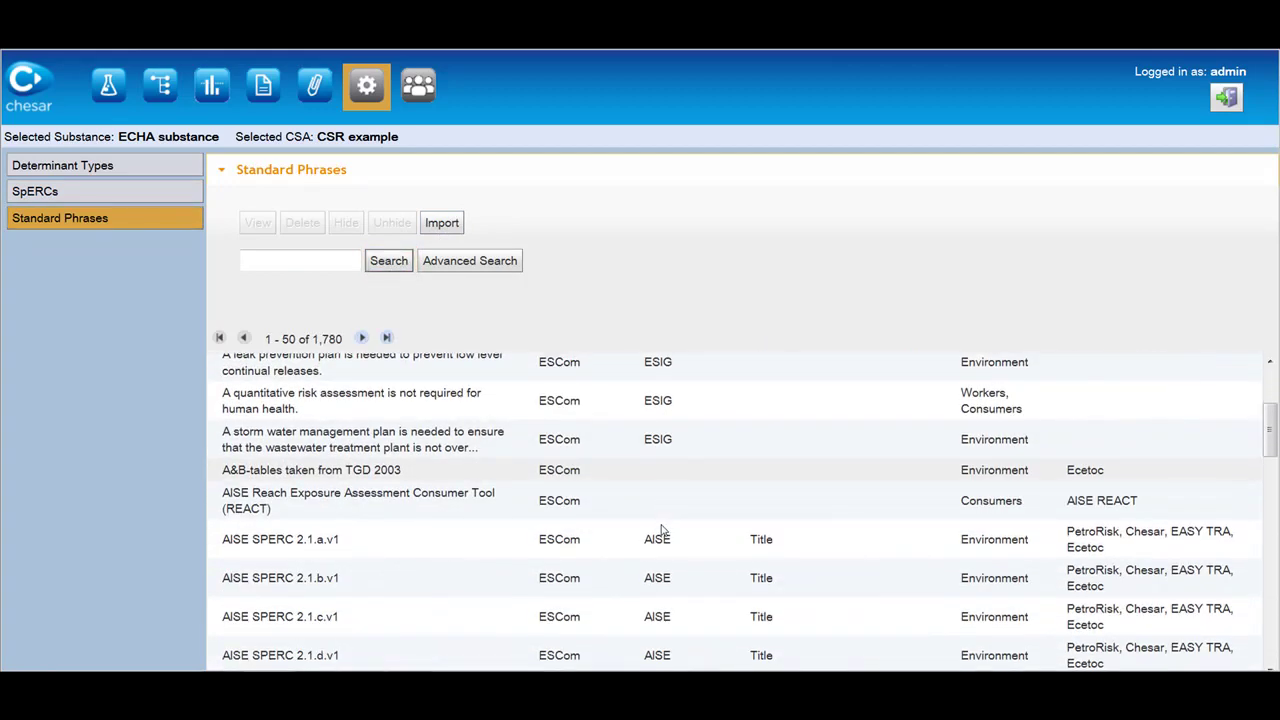
pyautogui.scroll(-4, 661, 530)
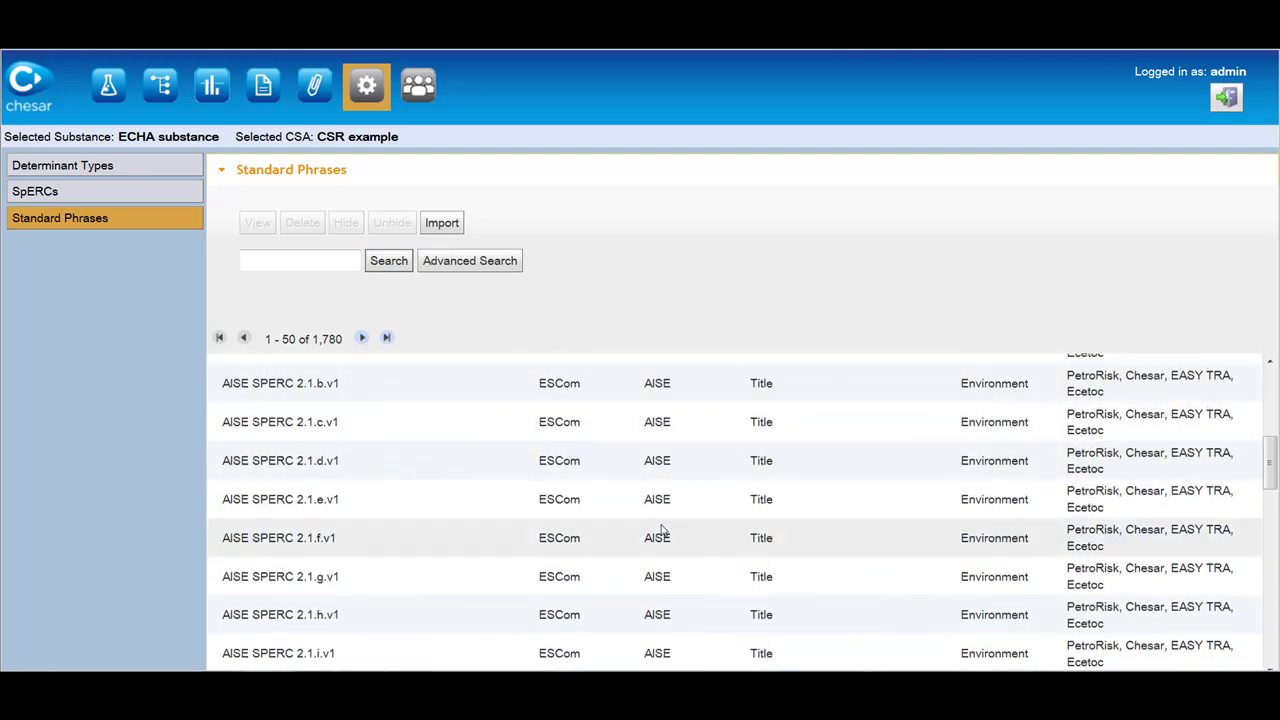
pyautogui.scroll(-2, 661, 530)
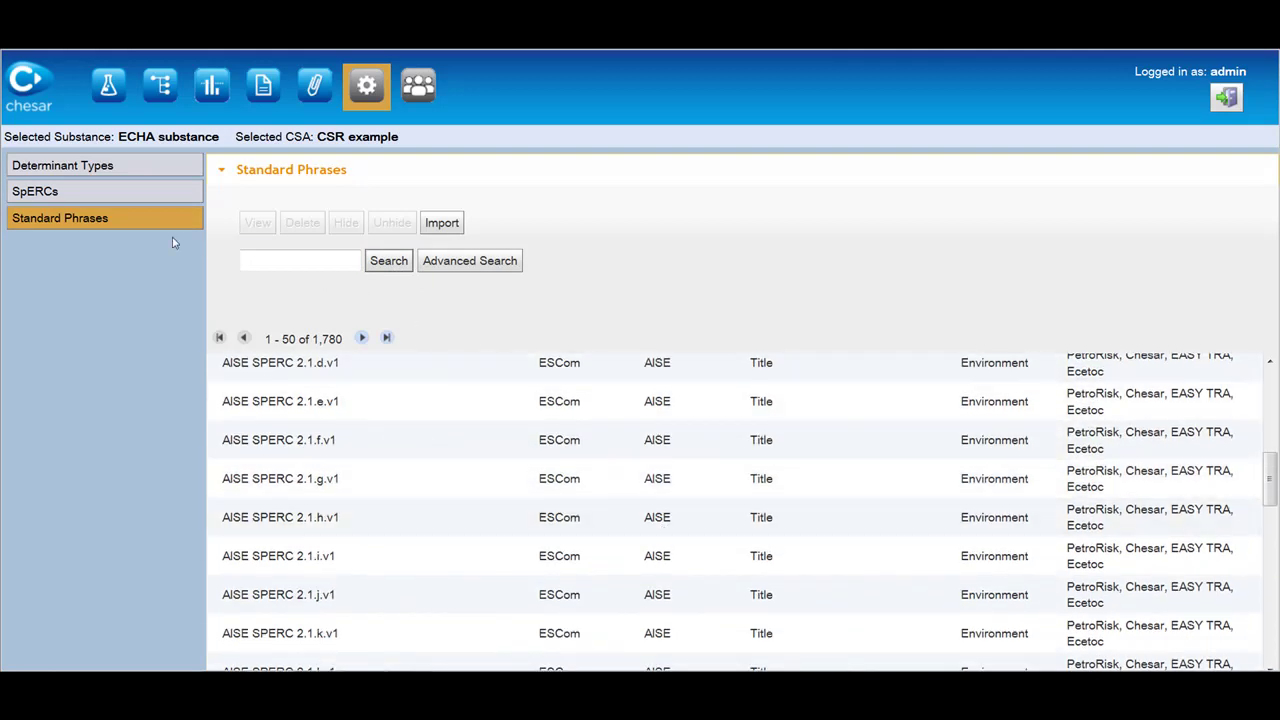
# Return to the Substance Management page with ECHA substance still selected.
pyautogui.click(107, 83)
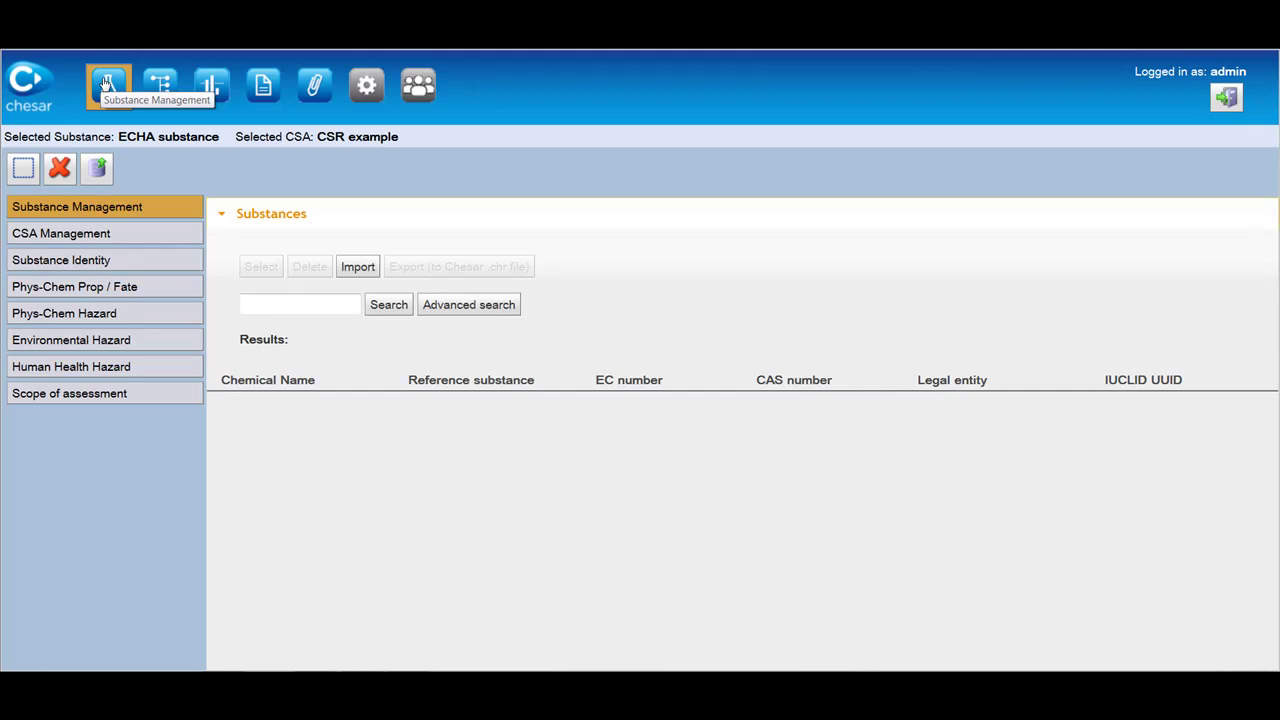